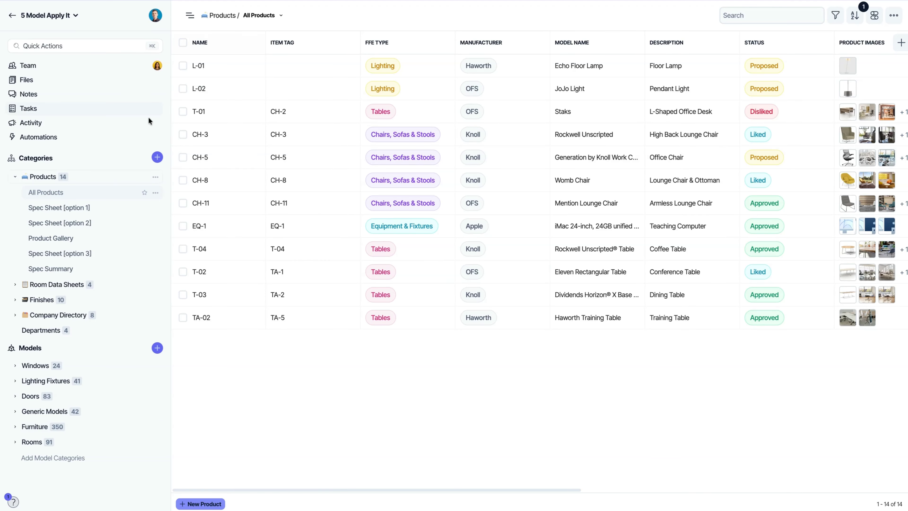
- Open product CH-3 to view its Revit Data fields, and expand the Furniture model category
{"action": "left_click", "coordinate": [226, 139]}
{"action": "left_click", "coordinate": [612, 216]}
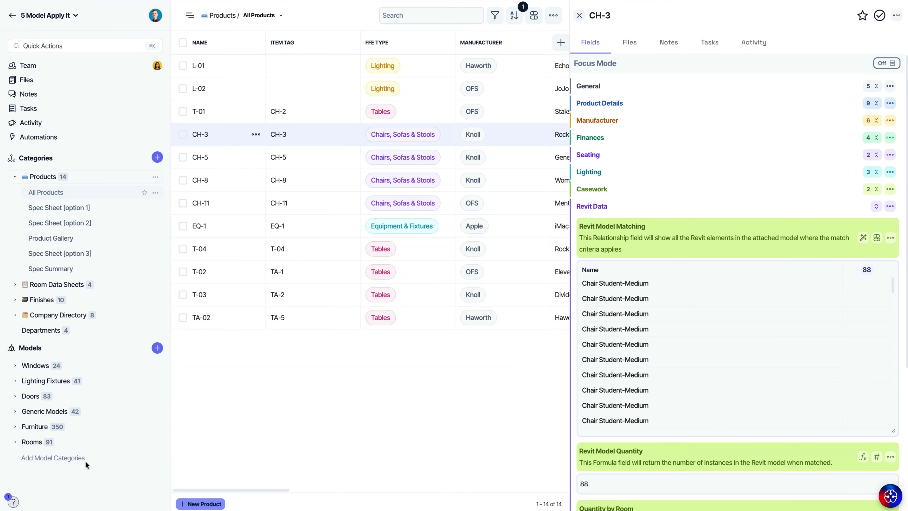
{"action": "left_click", "coordinate": [39, 431]}
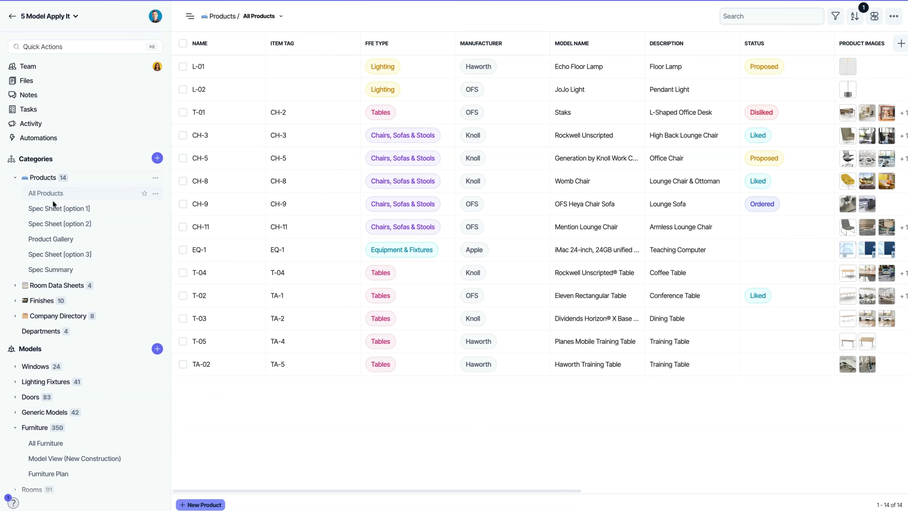
- Filter the All Products view to products whose Status is empty
{"action": "left_click", "coordinate": [837, 18]}
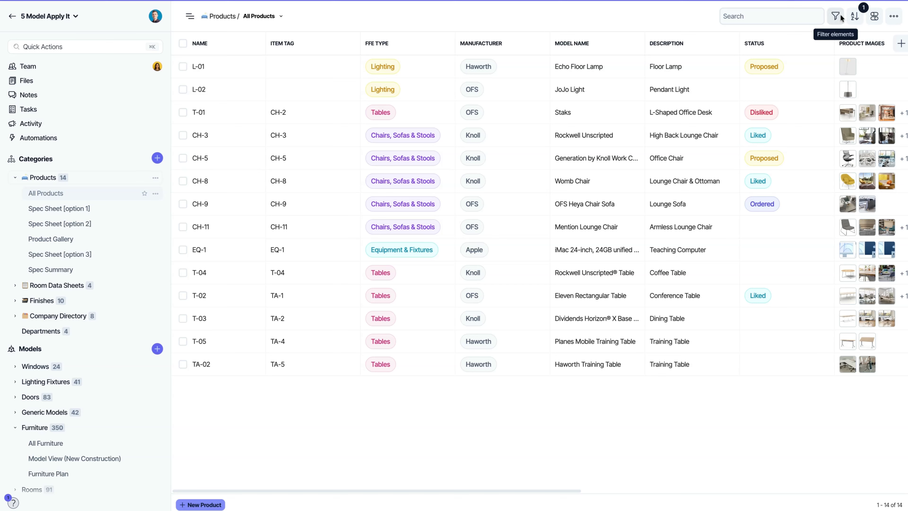
{"action": "left_click", "coordinate": [769, 410]}
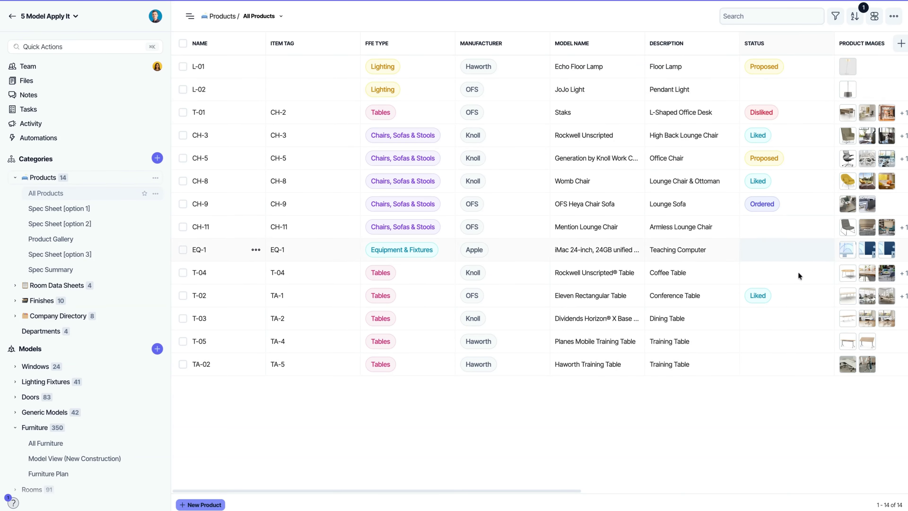
{"action": "left_click", "coordinate": [836, 17]}
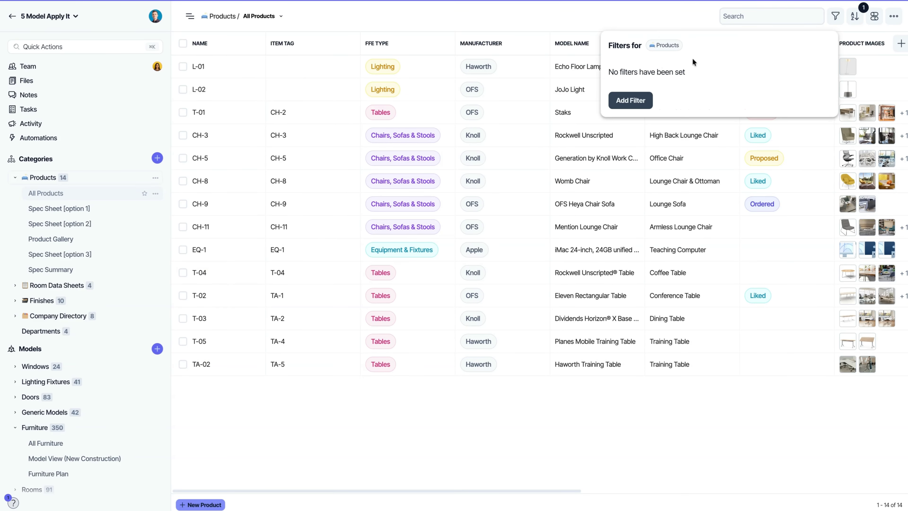
{"action": "left_click", "coordinate": [631, 106]}
{"action": "left_click", "coordinate": [681, 78]}
{"action": "type", "text": "Status"}
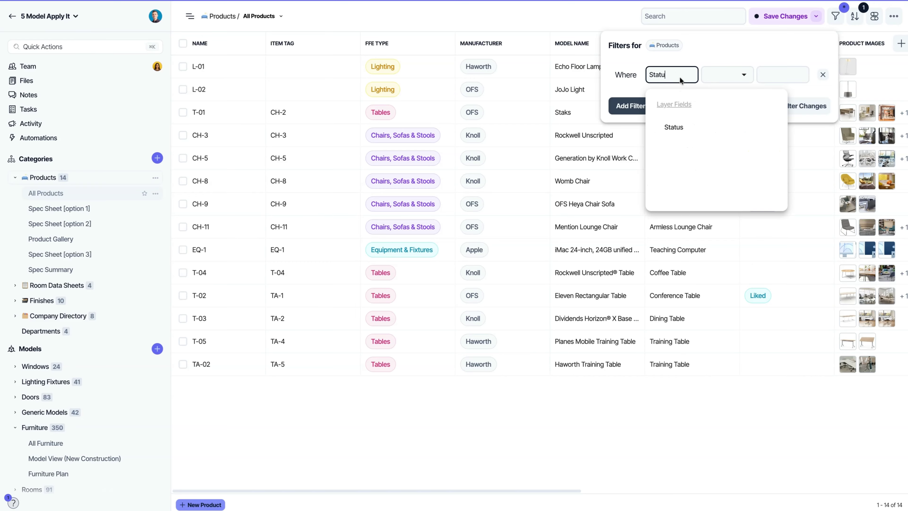
{"action": "left_click", "coordinate": [715, 126]}
{"action": "left_click", "coordinate": [724, 74]}
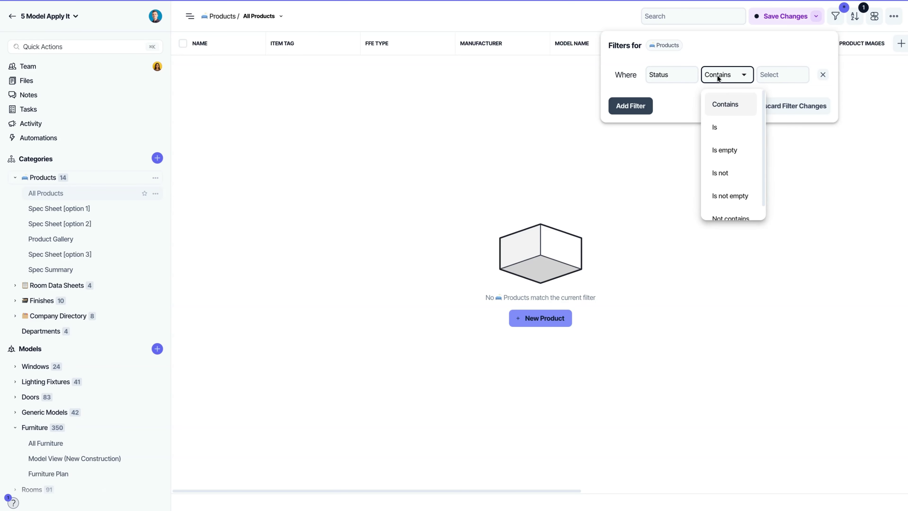
{"action": "left_click", "coordinate": [740, 154]}
- Save the filtered list as a new view and rename it "Products (Empty Status)"
{"action": "left_click", "coordinate": [816, 17]}
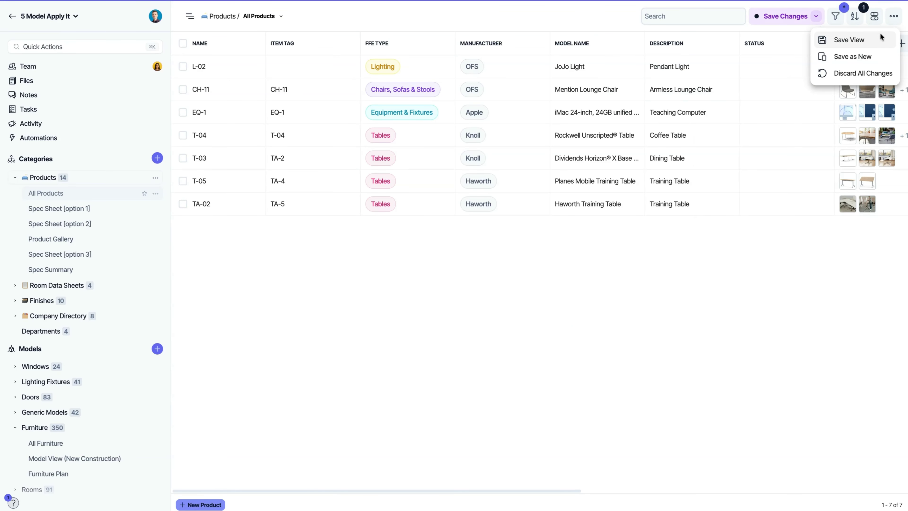
{"action": "left_click", "coordinate": [886, 56]}
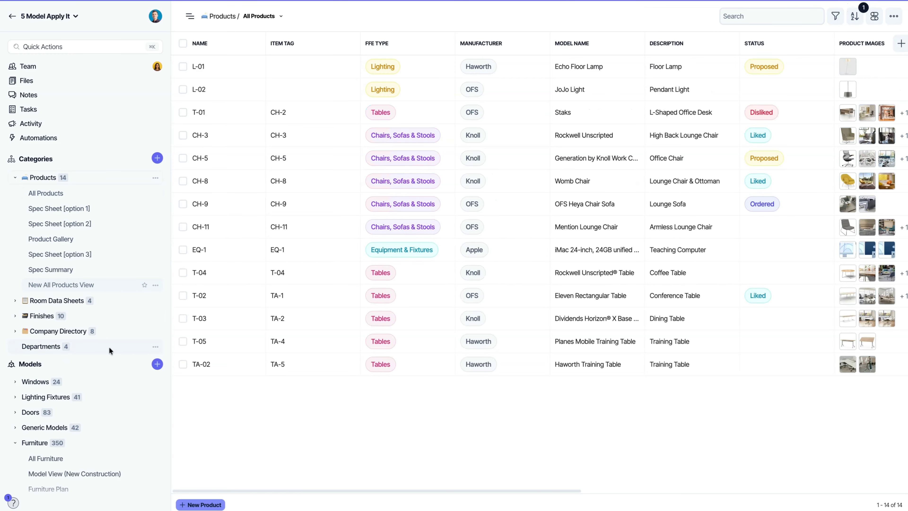
{"action": "left_click", "coordinate": [155, 285]}
{"action": "left_click", "coordinate": [194, 353]}
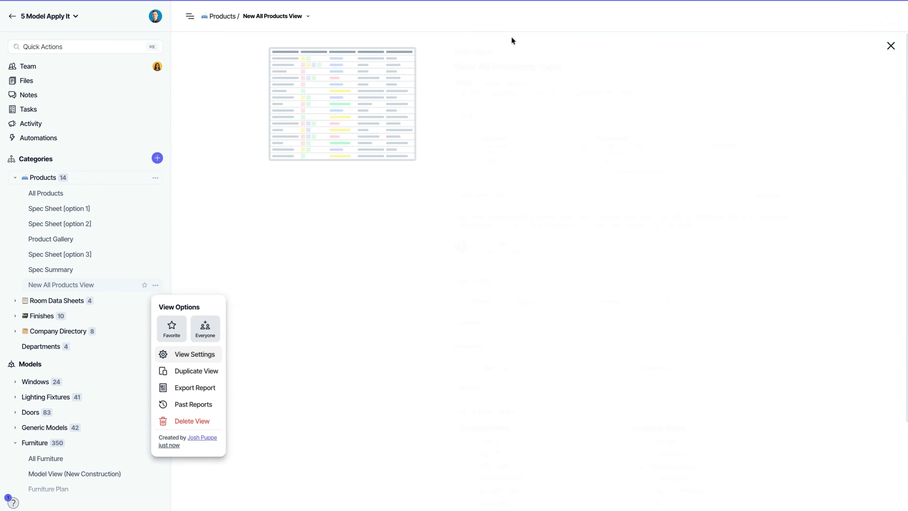
{"action": "left_click", "coordinate": [568, 67]}
{"action": "type", "text": "Pr"}
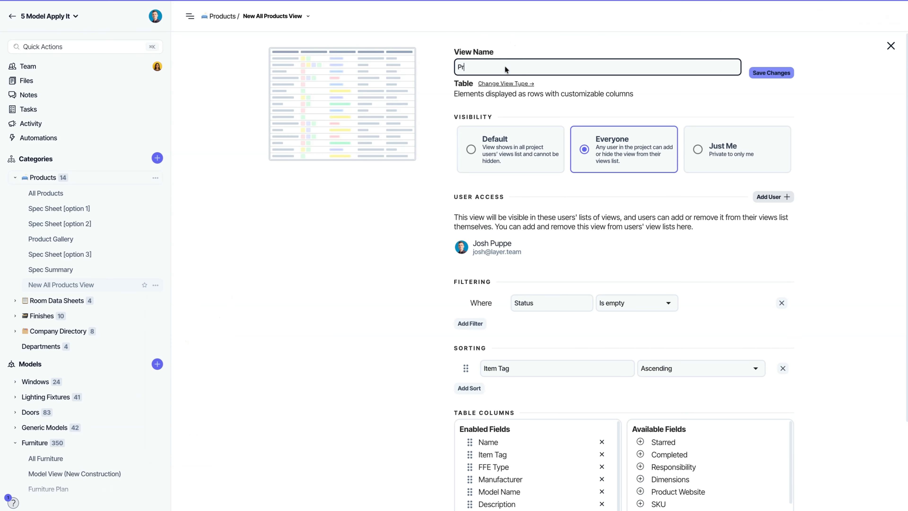
{"action": "type", "text": "oducts (Empty Status)"}
{"action": "key", "text": "Return"}
{"action": "left_click", "coordinate": [770, 74]}
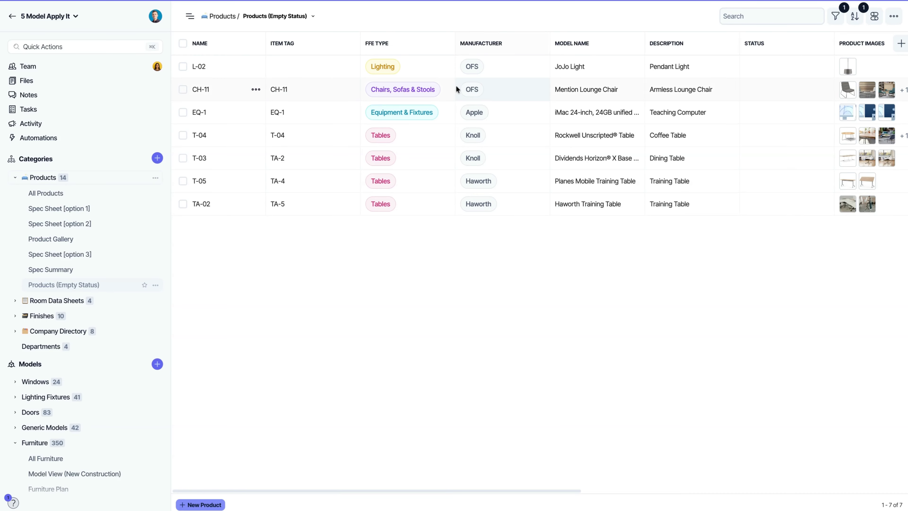
- Change the Products (Empty Status) view's filter to Status Is Proposed
{"action": "left_click", "coordinate": [835, 16]}
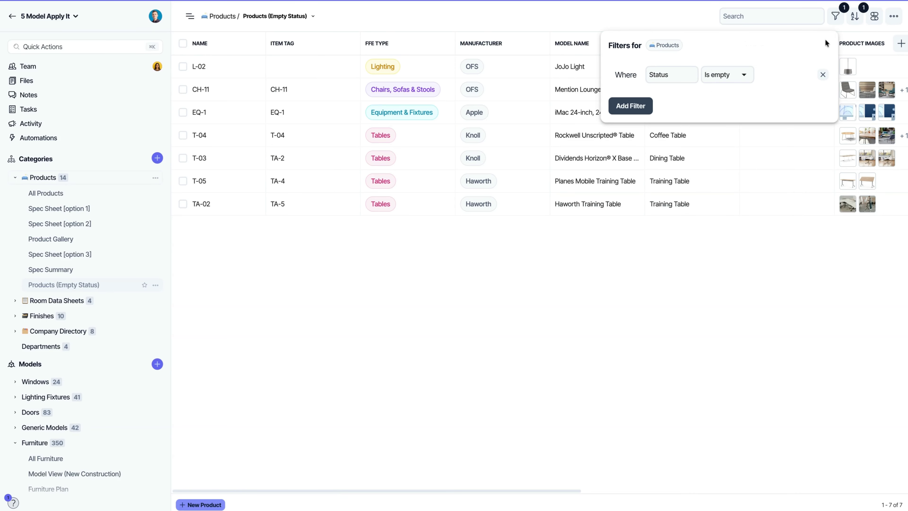
{"action": "left_click", "coordinate": [680, 72]}
{"action": "left_click", "coordinate": [741, 75]}
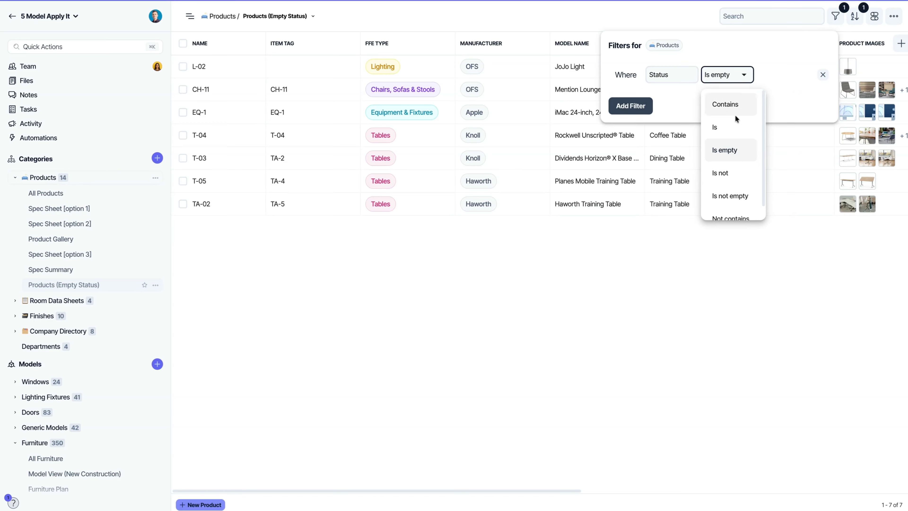
{"action": "left_click", "coordinate": [733, 124]}
{"action": "left_click", "coordinate": [780, 76]}
{"action": "left_click", "coordinate": [789, 105]}
{"action": "left_click", "coordinate": [770, 173]}
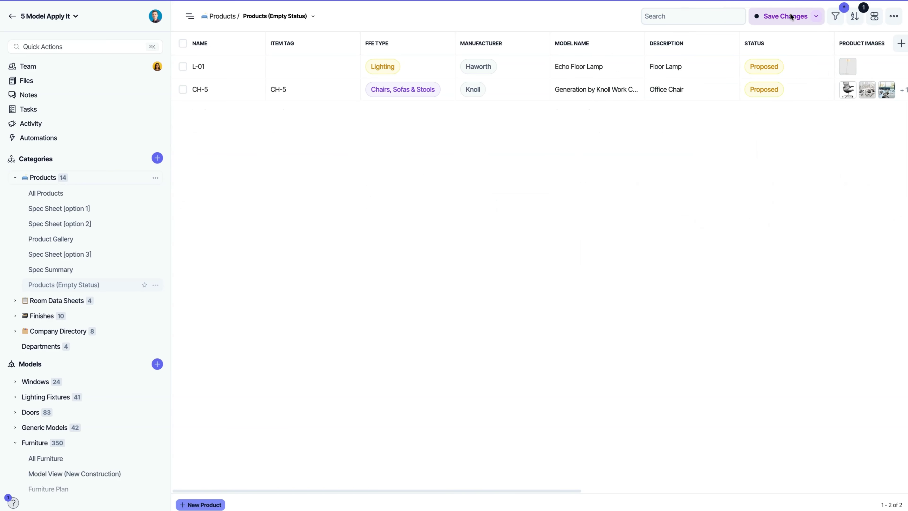
- Save the changed filter as a new view and rename it "Products (Proposed Status)"
{"action": "left_click", "coordinate": [818, 17]}
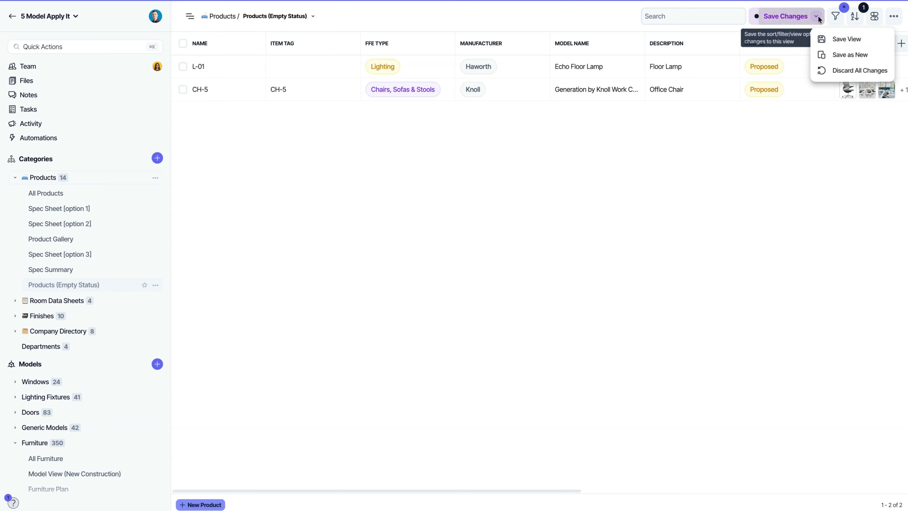
{"action": "left_click", "coordinate": [875, 55]}
{"action": "left_click", "coordinate": [155, 300]}
{"action": "left_click", "coordinate": [193, 370]}
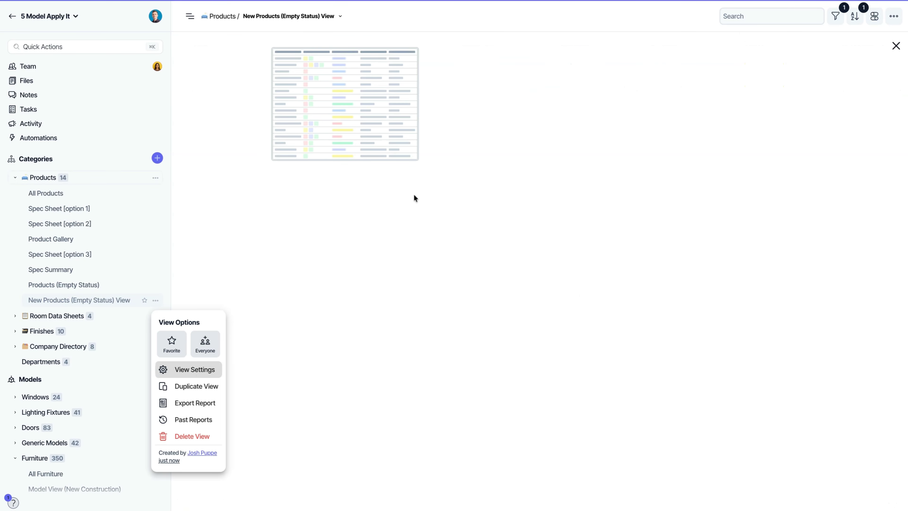
{"action": "triple_click", "coordinate": [544, 67]}
{"action": "type", "text": "Products"}
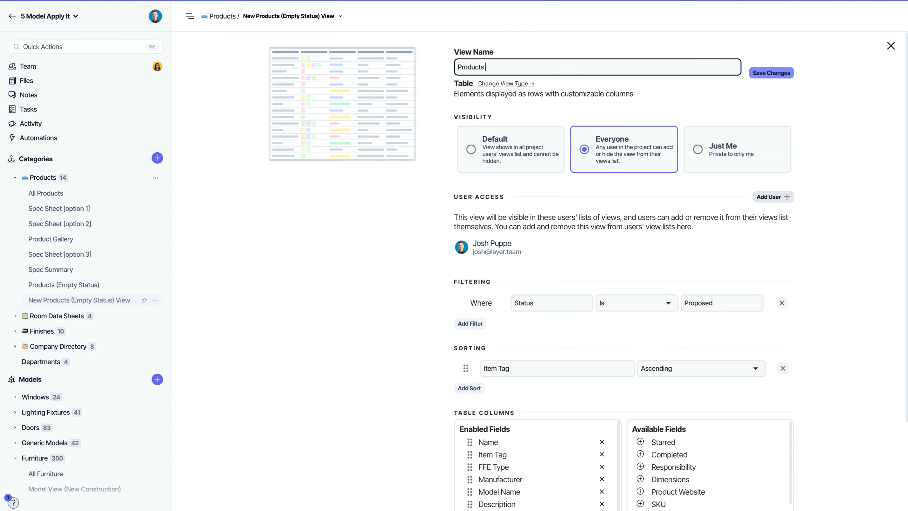
{"action": "type", "text": " (Proposed Status)"}
{"action": "key", "text": "Return"}
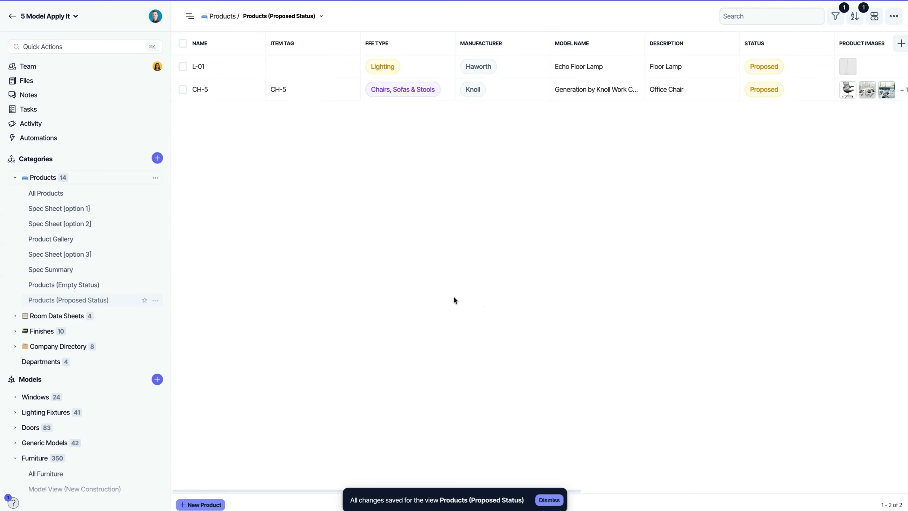
- Start a new automation and name it "Products Status Proposed - Notify"
{"action": "left_click", "coordinate": [46, 141]}
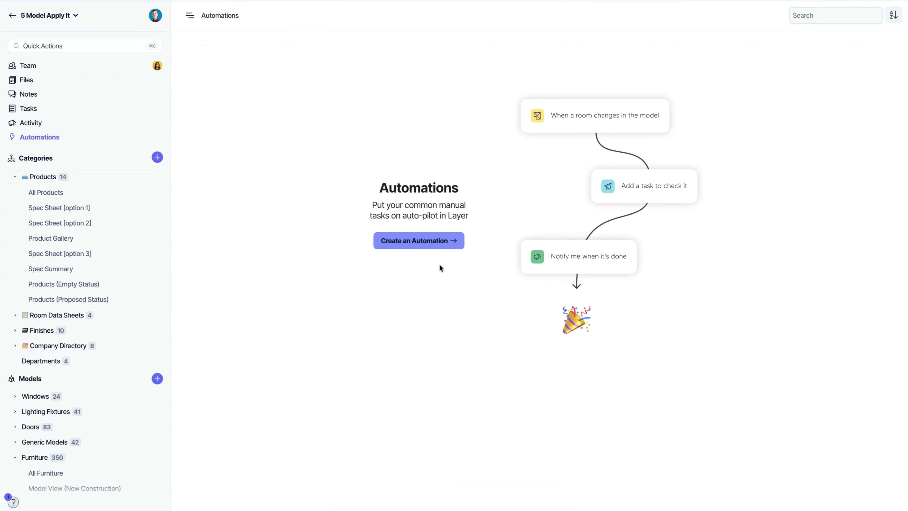
{"action": "left_click", "coordinate": [411, 242]}
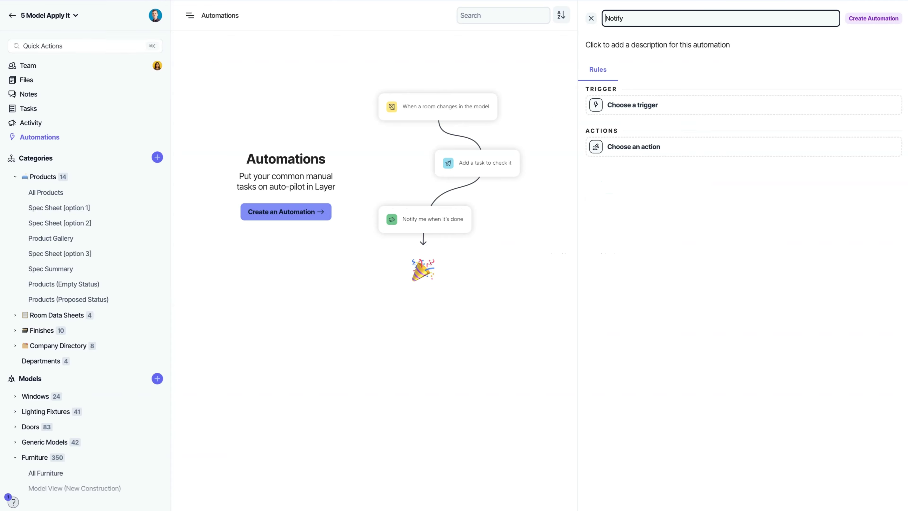
{"action": "type", "text": "Products Status Proposed -"}
- Set the trigger to fire when an element in the Products category matches the filter Status Is Proposed
{"action": "left_click", "coordinate": [726, 104]}
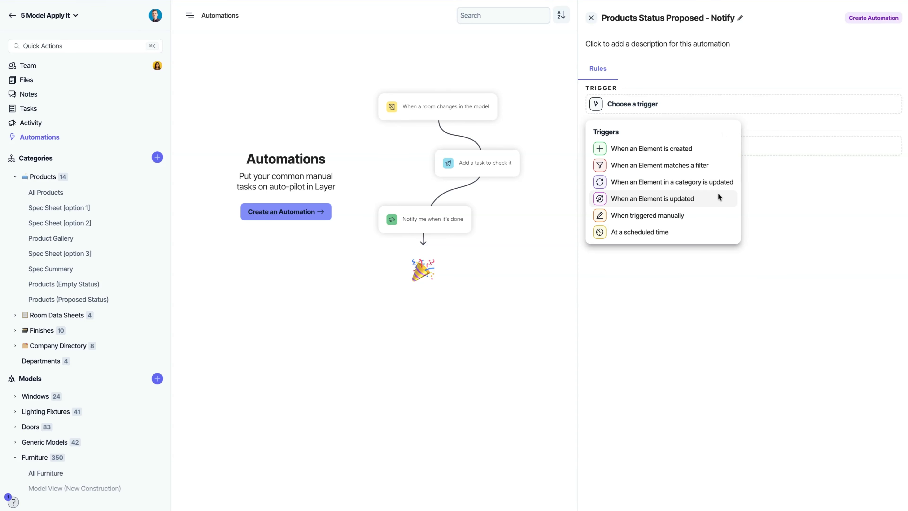
{"action": "left_click", "coordinate": [697, 164]}
{"action": "left_click", "coordinate": [709, 161]}
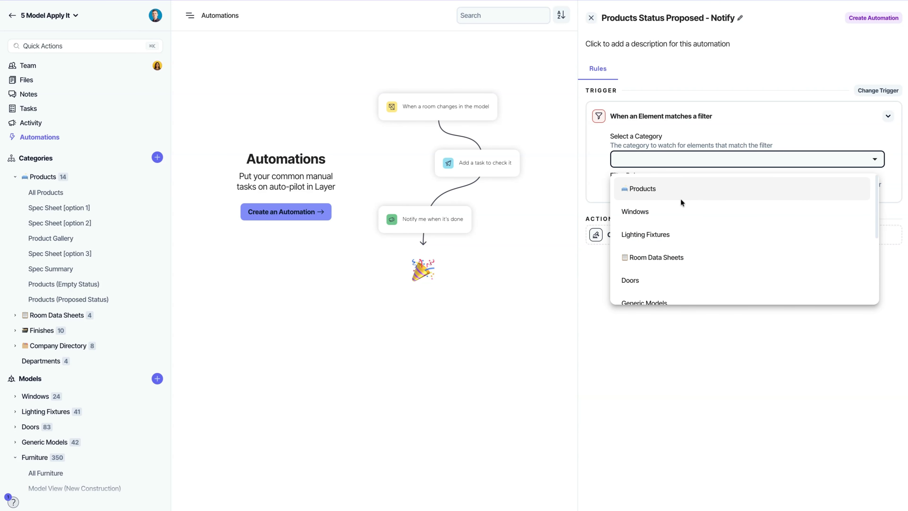
{"action": "left_click", "coordinate": [669, 189]}
{"action": "left_click", "coordinate": [626, 228]}
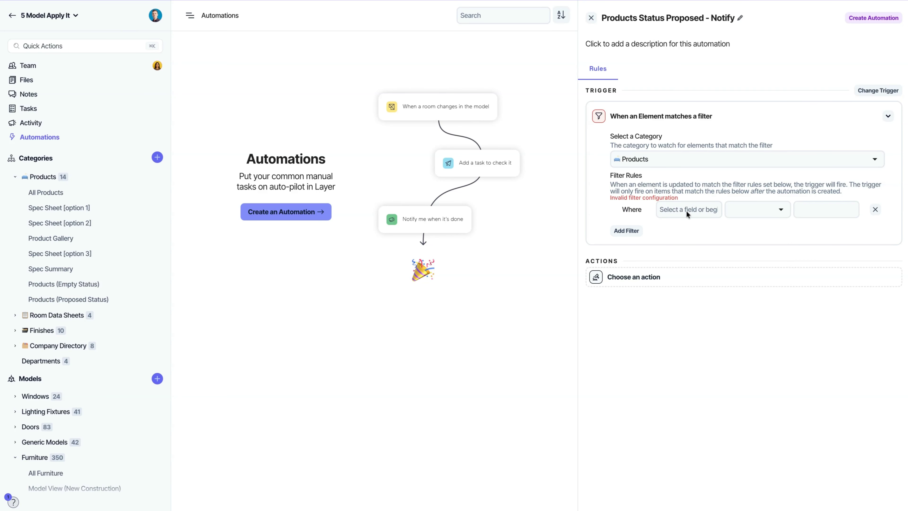
{"action": "left_click", "coordinate": [688, 210]}
{"action": "type", "text": "Sta"}
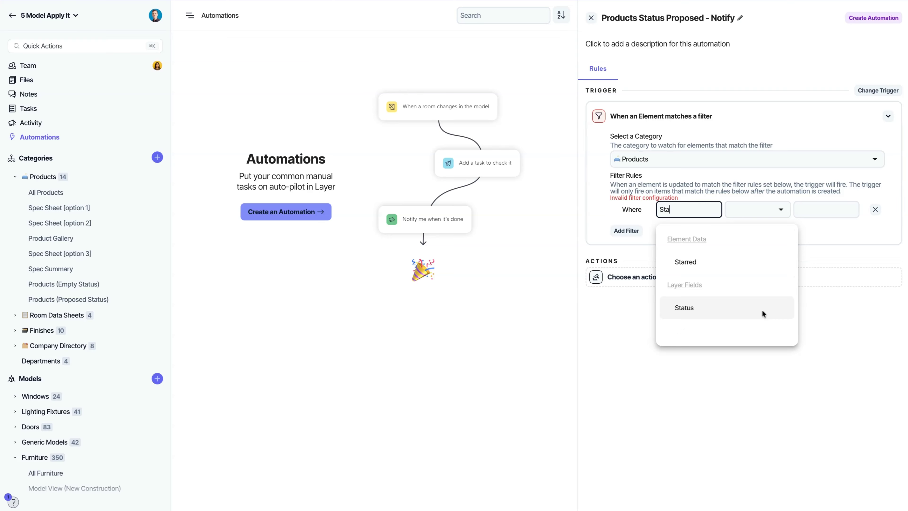
{"action": "left_click", "coordinate": [762, 310]}
{"action": "left_click", "coordinate": [768, 258]}
{"action": "left_click", "coordinate": [807, 241]}
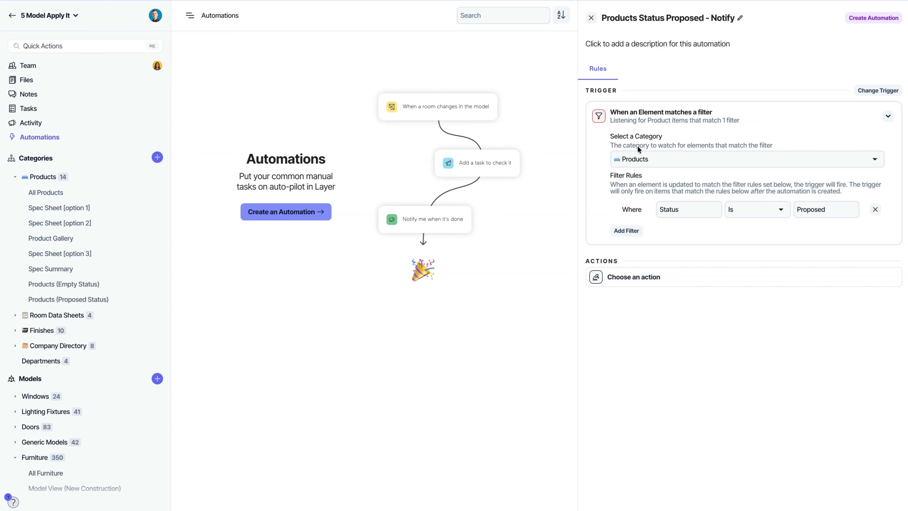
- Add an Update an Element action that clears the trigger element's Responsibility field
{"action": "left_click", "coordinate": [672, 277]}
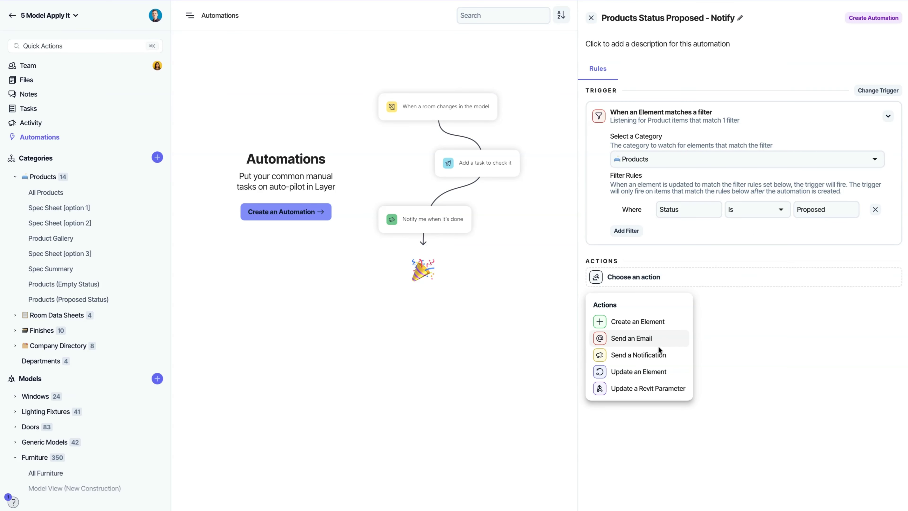
{"action": "left_click", "coordinate": [637, 373]}
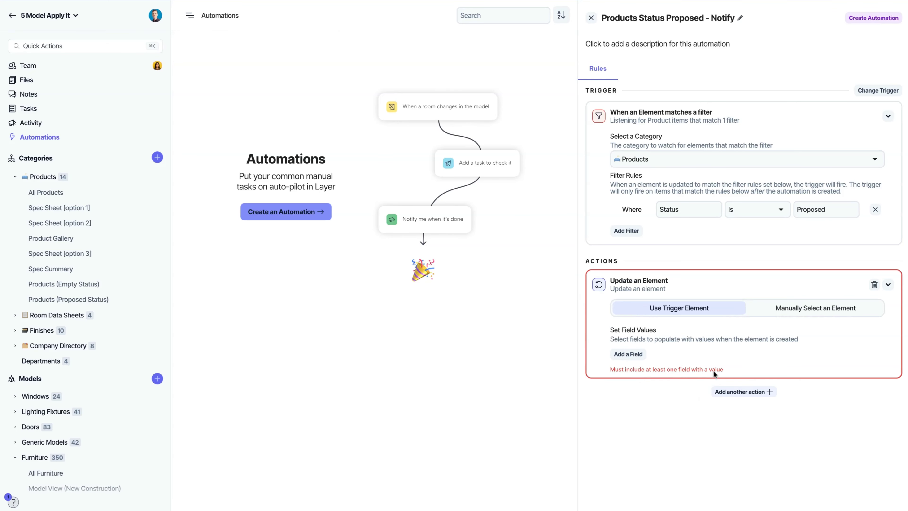
{"action": "left_click", "coordinate": [642, 355]}
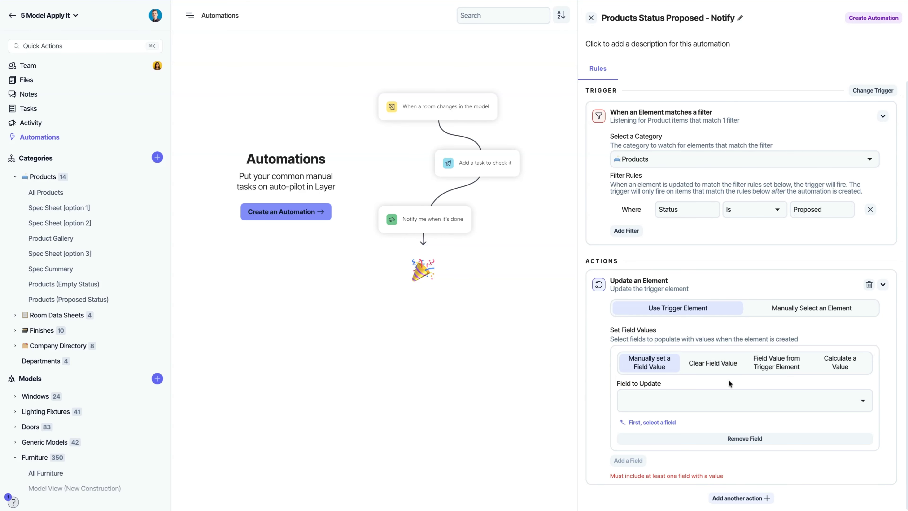
{"action": "left_click", "coordinate": [688, 393]}
{"action": "left_click", "coordinate": [679, 394]}
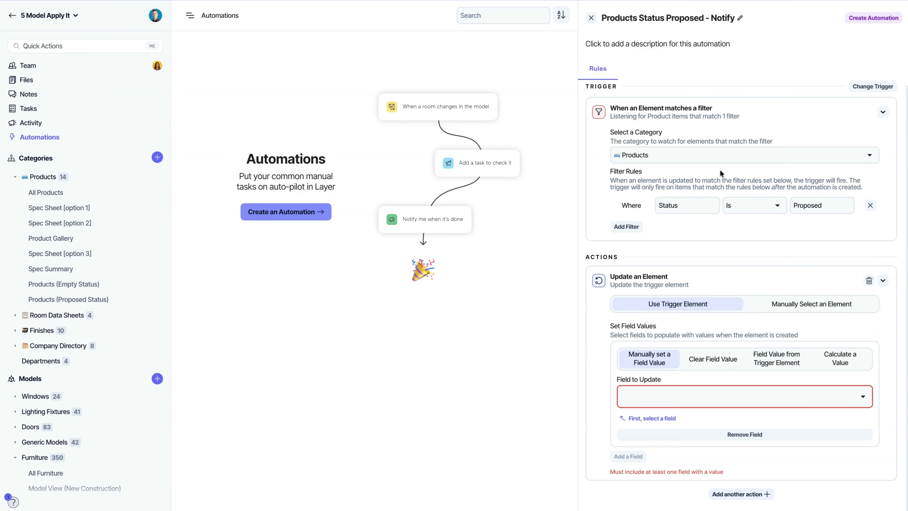
{"action": "left_click", "coordinate": [720, 360]}
{"action": "left_click", "coordinate": [746, 396]}
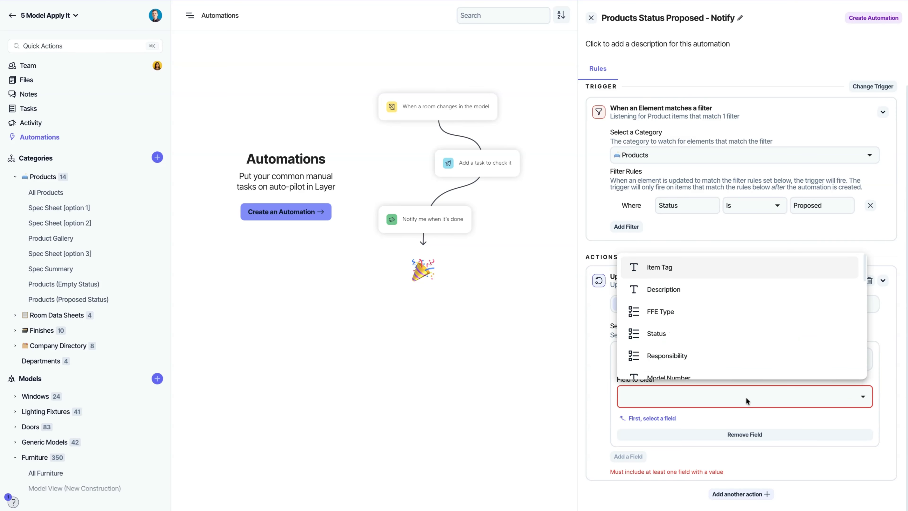
{"action": "scroll", "coordinate": [710, 295], "scroll_direction": "down", "scroll_amount": 2}
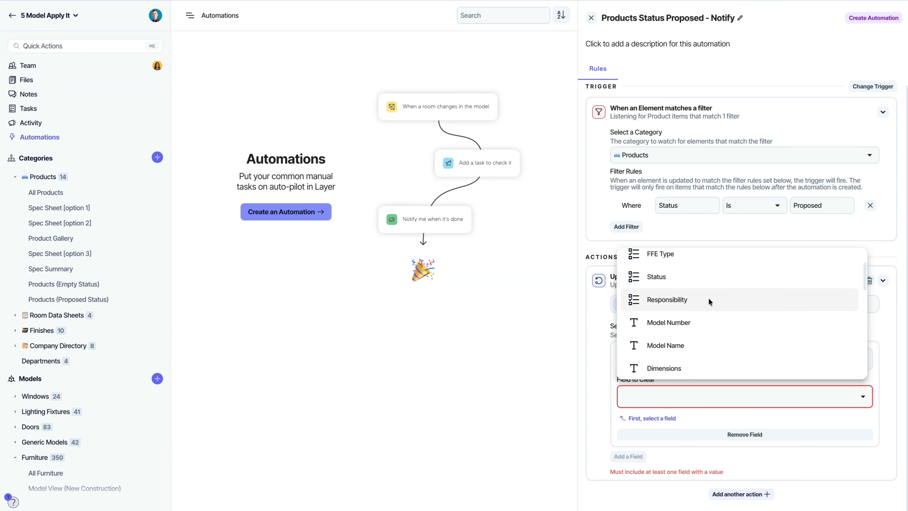
{"action": "left_click", "coordinate": [704, 307]}
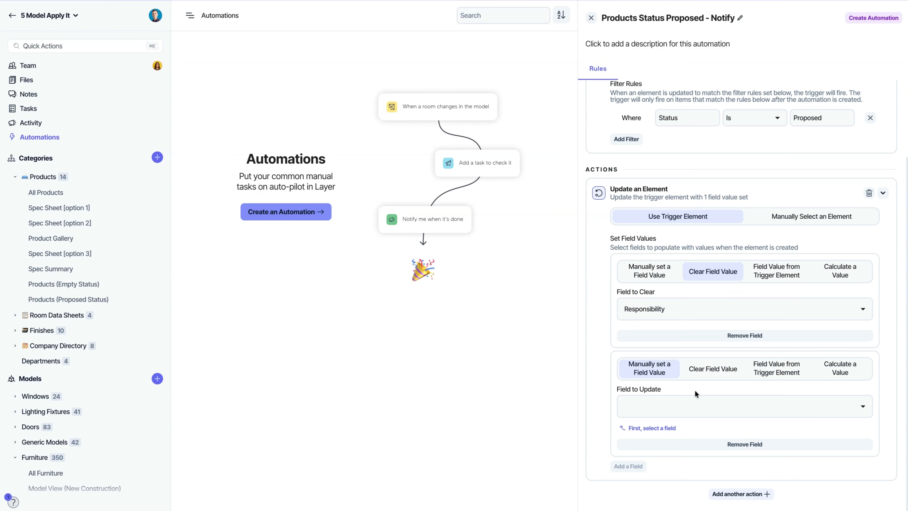
- Set the action's second field entry to clear the Notes field, and create the automation
{"action": "left_click", "coordinate": [711, 366]}
{"action": "left_click", "coordinate": [726, 404]}
{"action": "left_click", "coordinate": [691, 342]}
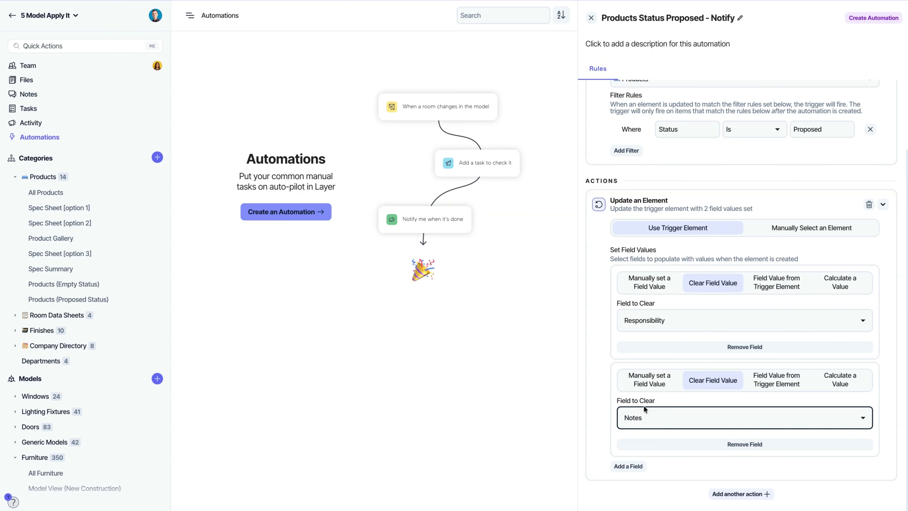
{"action": "left_click", "coordinate": [873, 17]}
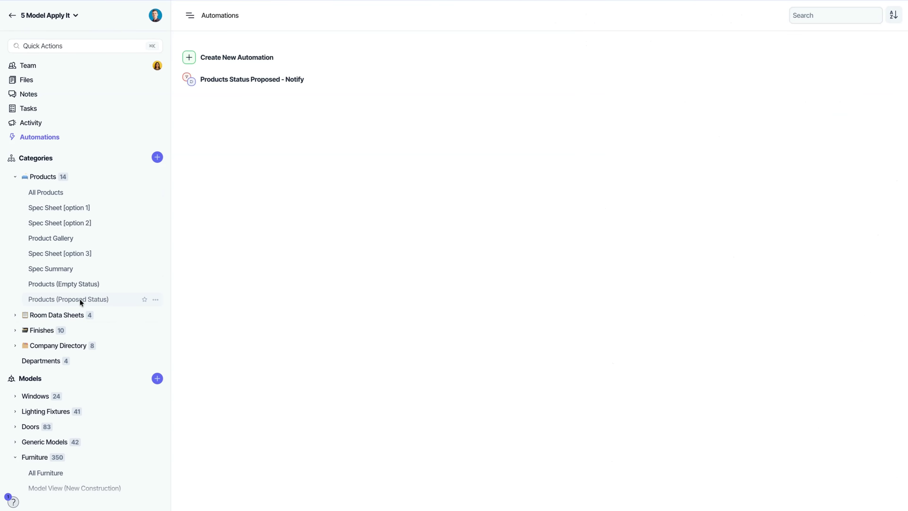
- In the Products (Proposed Status) view, clear the Status of products CH-5 and L-01
{"action": "left_click", "coordinate": [63, 301]}
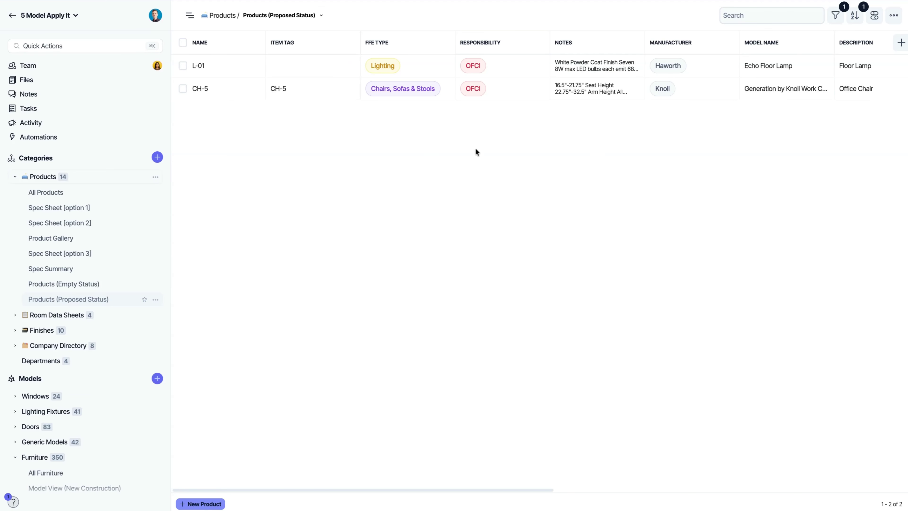
{"action": "scroll", "coordinate": [721, 117], "scroll_direction": "right", "scroll_amount": 7}
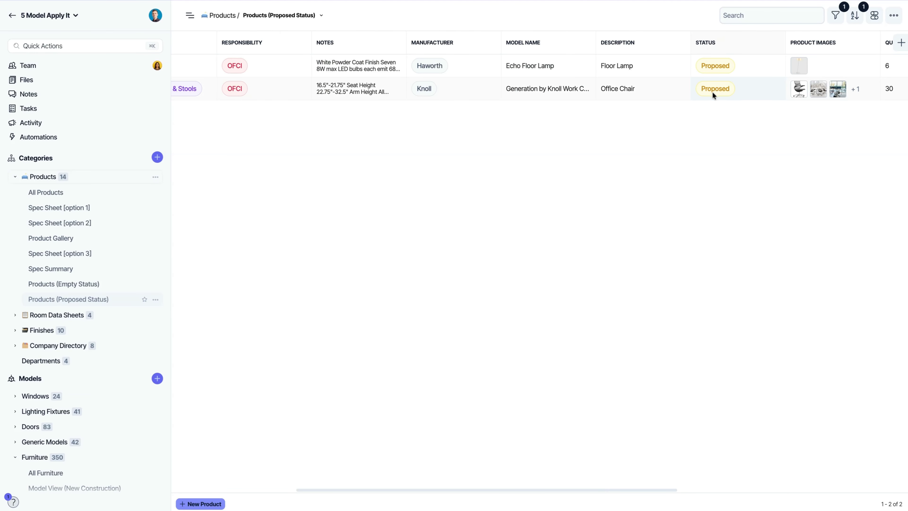
{"action": "left_click", "coordinate": [712, 90]}
{"action": "left_click", "coordinate": [626, 197]}
{"action": "left_click", "coordinate": [580, 15]}
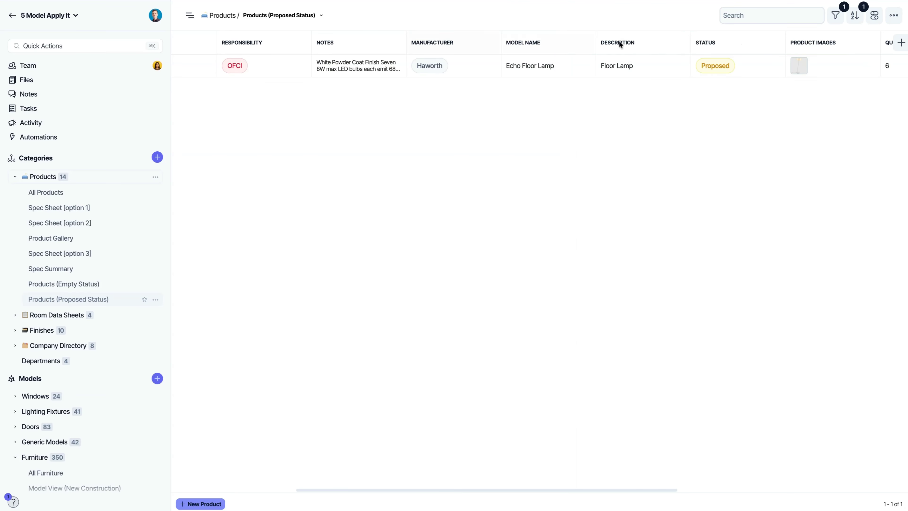
{"action": "left_click", "coordinate": [724, 65]}
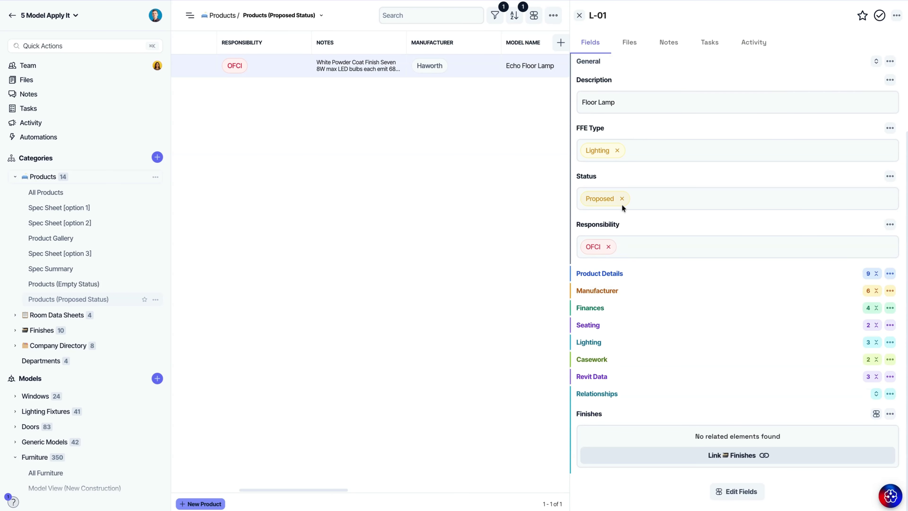
{"action": "left_click", "coordinate": [622, 198]}
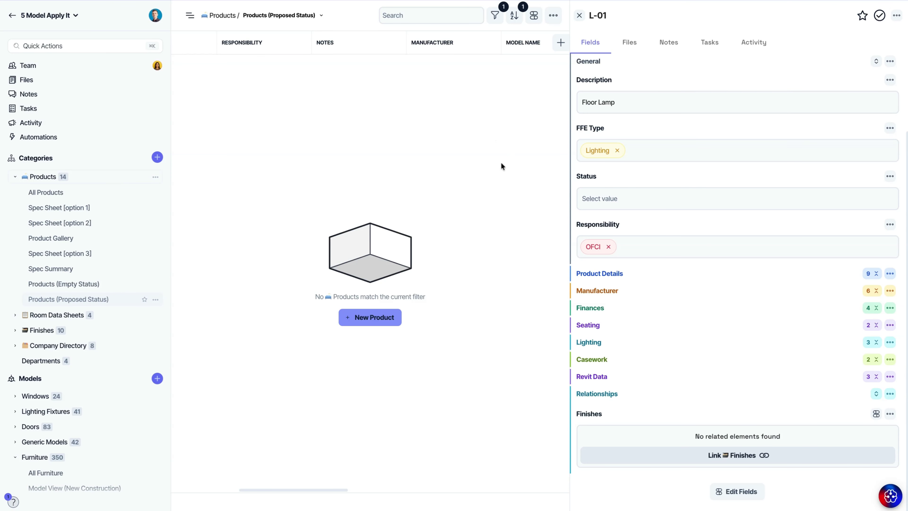
{"action": "left_click", "coordinate": [579, 18]}
- In the Products (Empty Status) view, reorder the displayed fields so Status and Notes come directly after FFE Type
{"action": "left_click", "coordinate": [94, 283]}
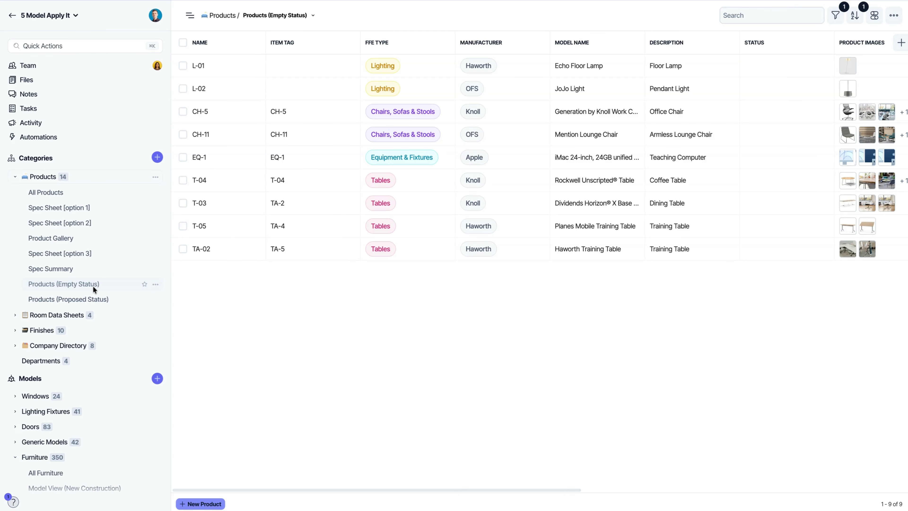
{"action": "scroll", "coordinate": [419, 491], "scroll_direction": "right", "scroll_amount": 15}
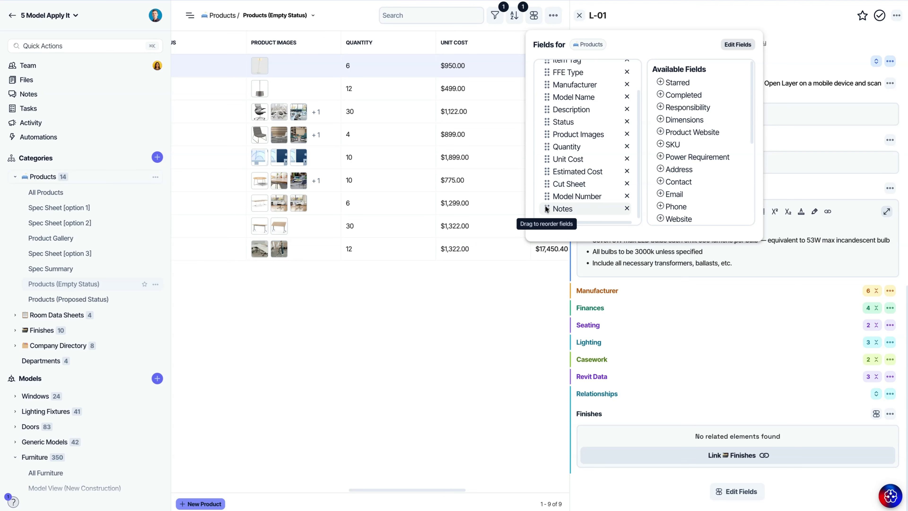
{"action": "left_click_drag", "start_coordinate": [546, 210], "coordinate": [546, 84]}
{"action": "left_click_drag", "start_coordinate": [549, 138], "coordinate": [548, 79]}
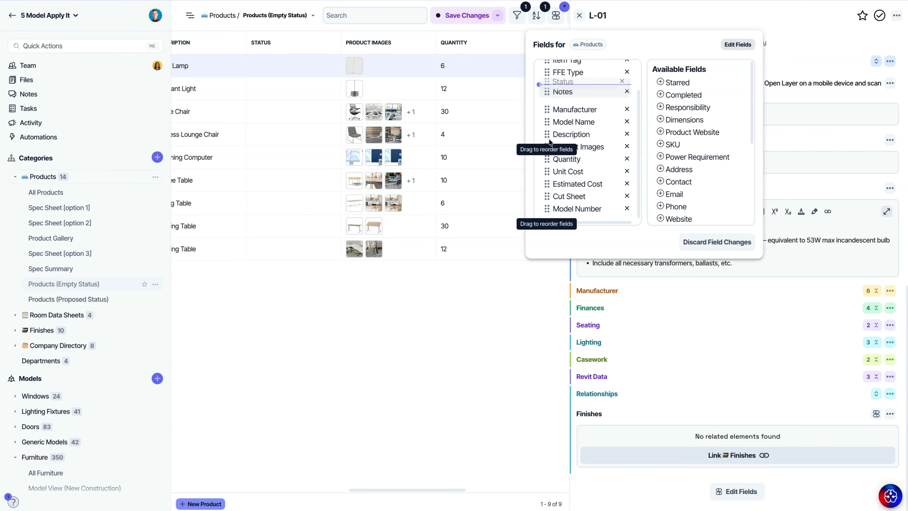
- Add the Responsibility field to the view directly after Notes, and save the view changes
{"action": "left_click", "coordinate": [661, 107]}
{"action": "scroll", "coordinate": [572, 186], "scroll_direction": "down", "scroll_amount": 3}
{"action": "left_click_drag", "start_coordinate": [547, 206], "coordinate": [547, 90]}
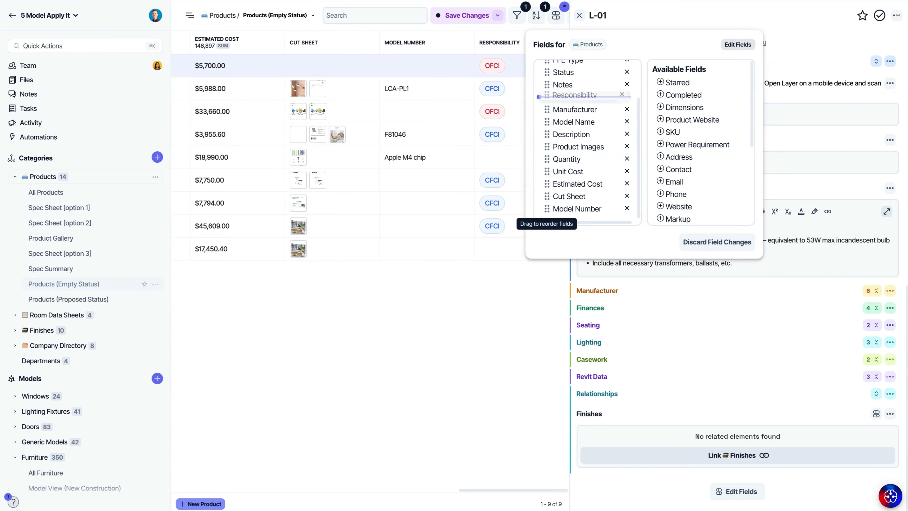
{"action": "left_click", "coordinate": [461, 336]}
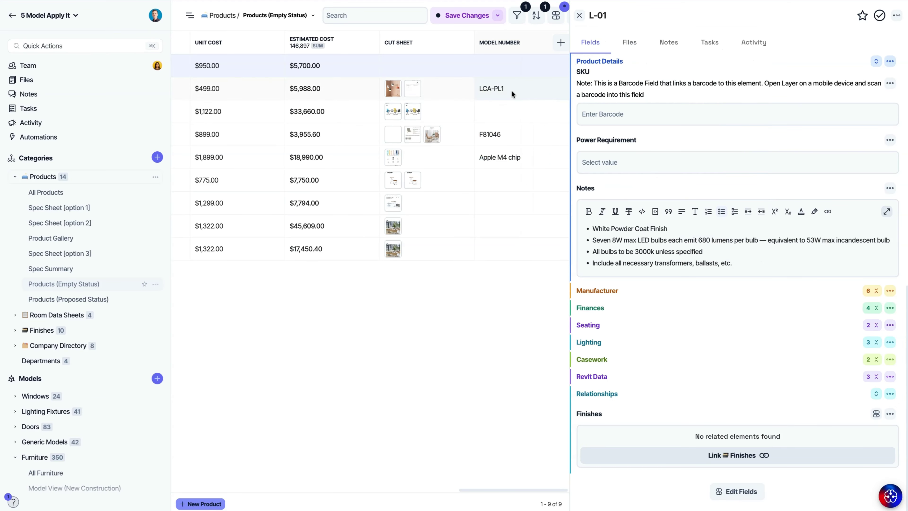
{"action": "left_click", "coordinate": [579, 16]}
{"action": "left_click", "coordinate": [780, 18]}
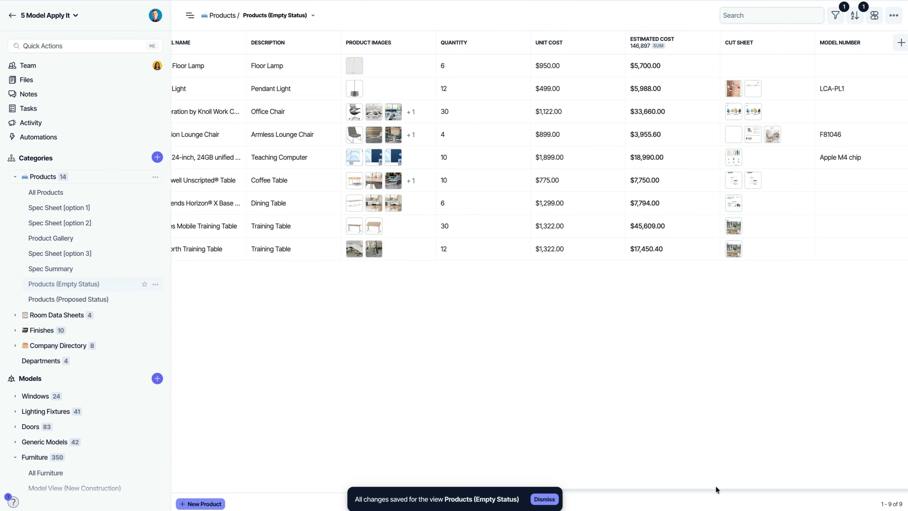
- Set the Status of the two lighting products L-01 and L-02 to Proposed
{"action": "scroll", "coordinate": [716, 488], "scroll_direction": "left", "scroll_amount": 15}
{"action": "scroll", "coordinate": [716, 489], "scroll_direction": "left", "scroll_amount": 3}
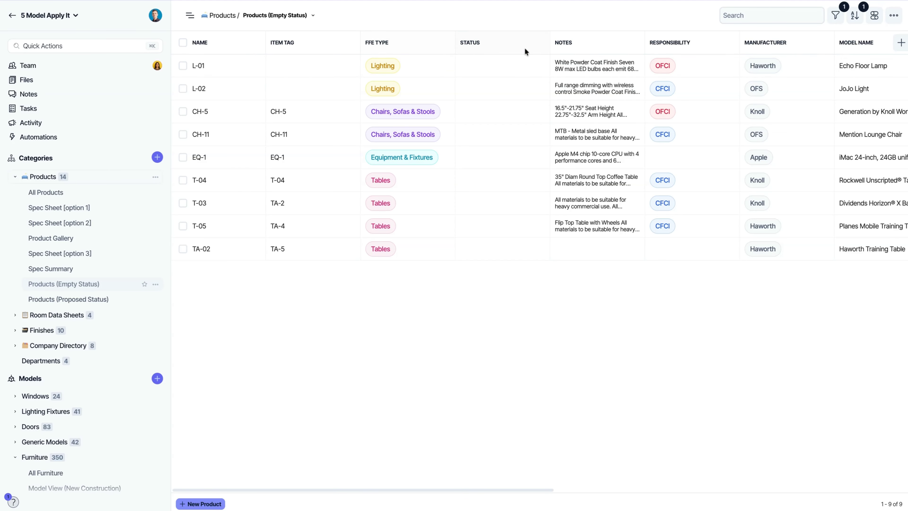
{"action": "left_click", "coordinate": [494, 65]}
{"action": "left_click", "coordinate": [614, 230]}
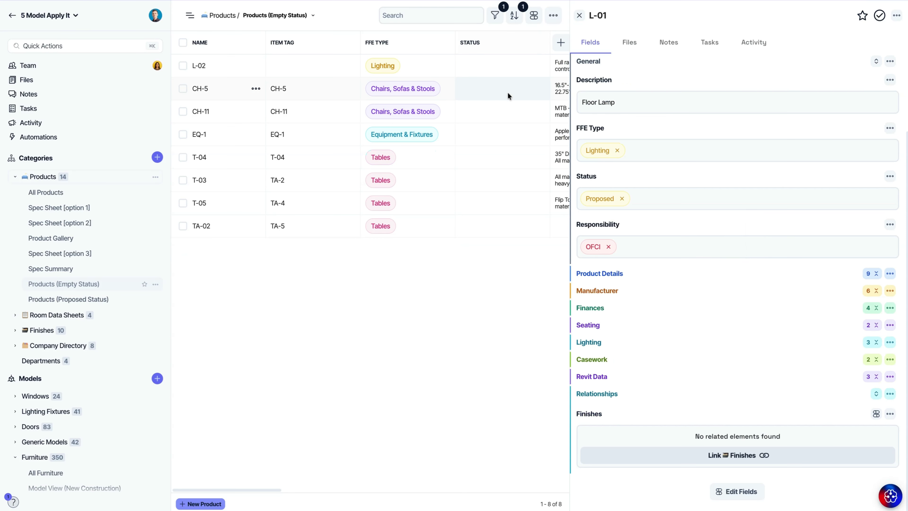
{"action": "left_click", "coordinate": [510, 71]}
{"action": "left_click", "coordinate": [637, 232]}
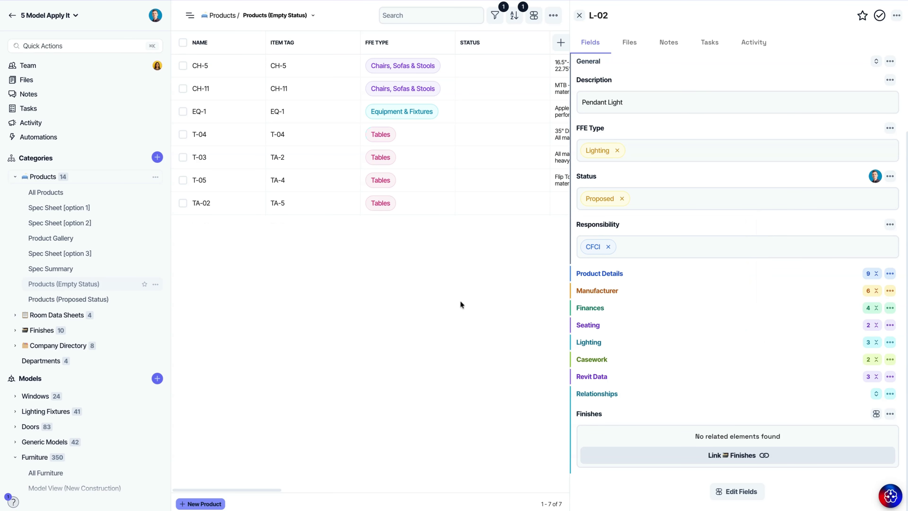
{"action": "left_click", "coordinate": [579, 15]}
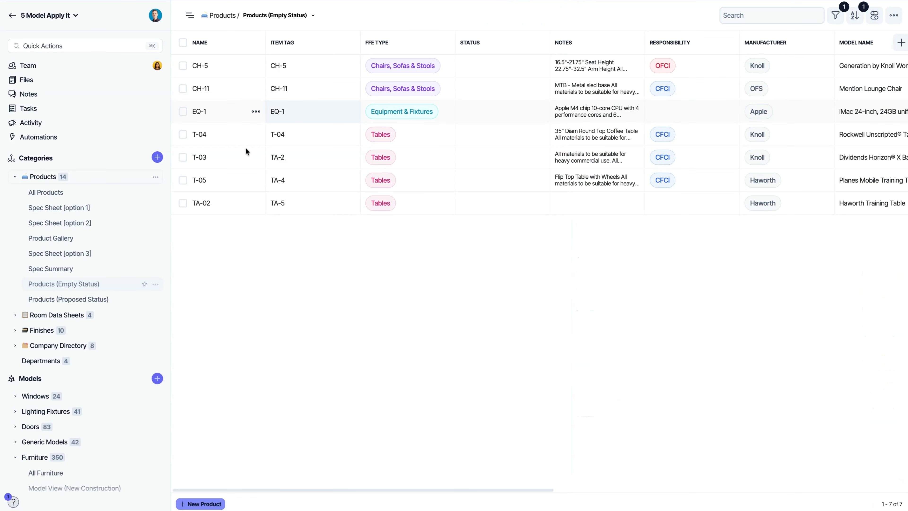
- Check the Responsibility and Notes of L-01 and L-02 in the Products (Proposed Status) view, and review the automation's Update an Element action
{"action": "left_click", "coordinate": [86, 300]}
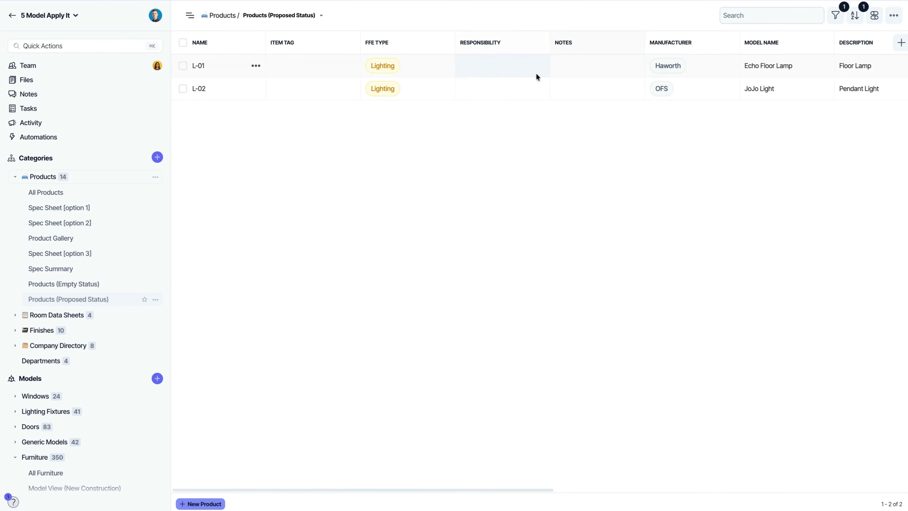
{"action": "left_click", "coordinate": [111, 136]}
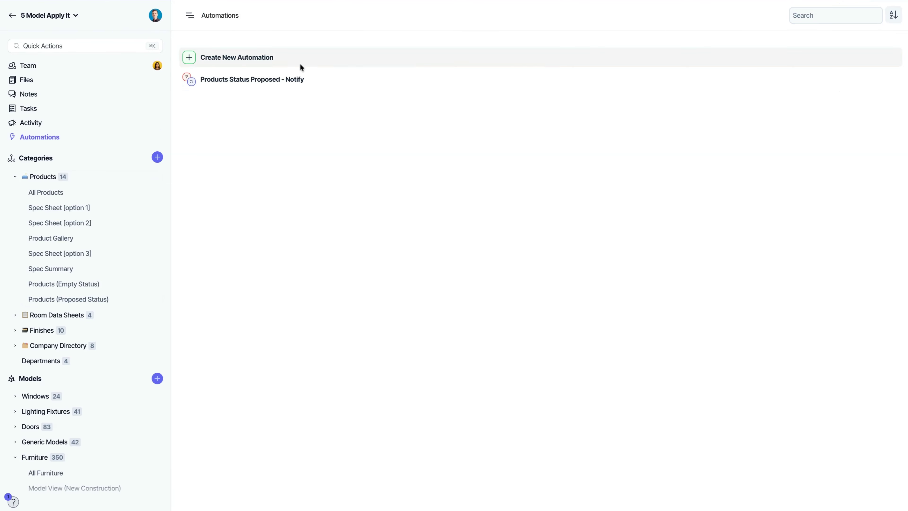
{"action": "left_click", "coordinate": [288, 81]}
{"action": "left_click", "coordinate": [665, 177]}
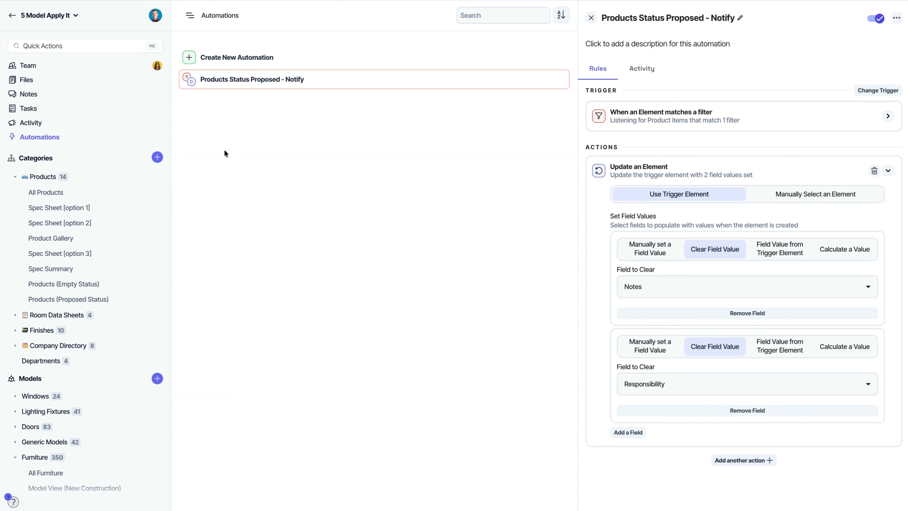
- Examine the activity log details of the automation's Notes and Responsibility edits to L-01, and return to the Products (Proposed Status) view
{"action": "left_click", "coordinate": [34, 118]}
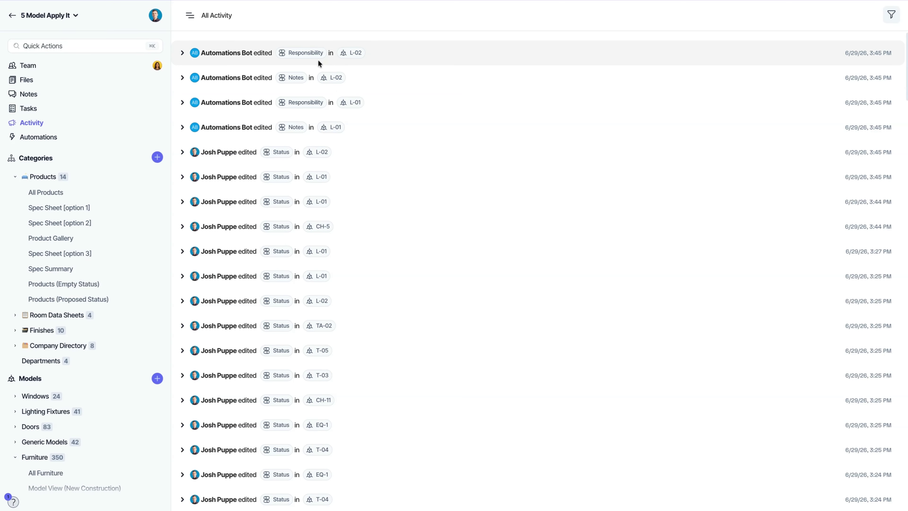
{"action": "left_click", "coordinate": [182, 128]}
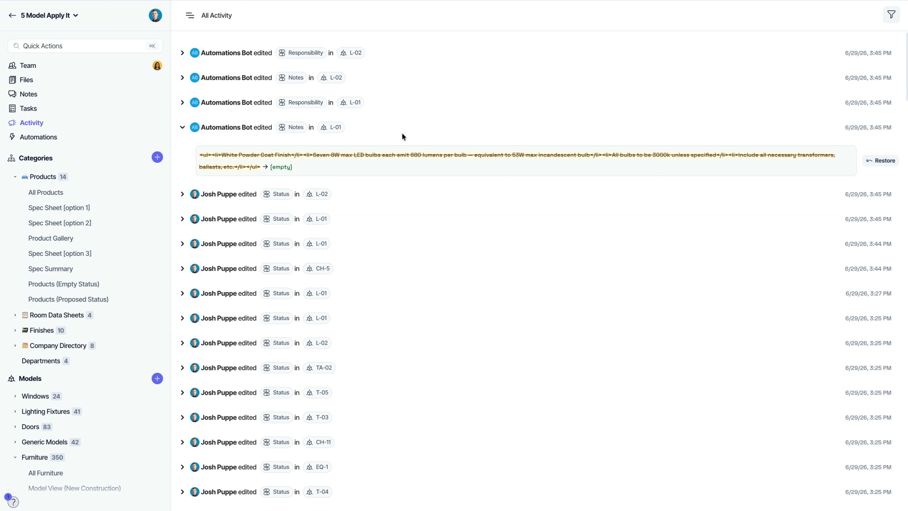
{"action": "left_click", "coordinate": [222, 103]}
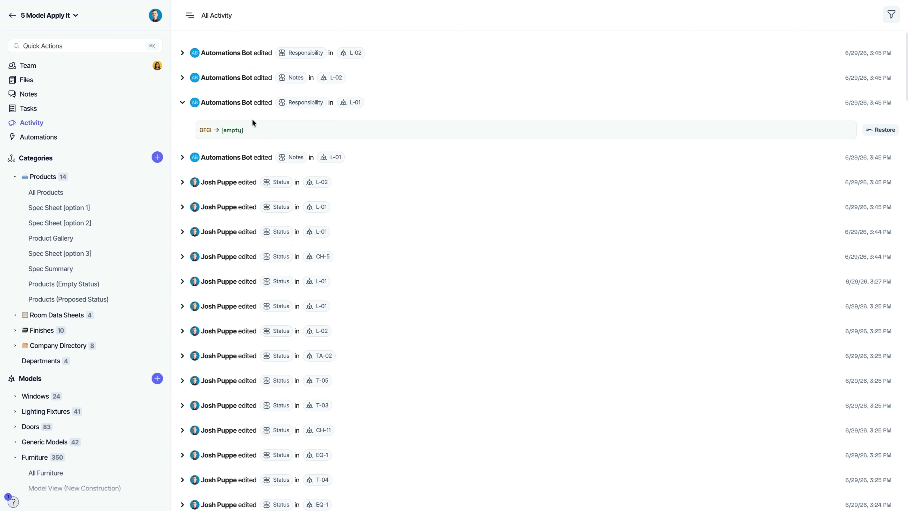
{"action": "left_click", "coordinate": [68, 299]}
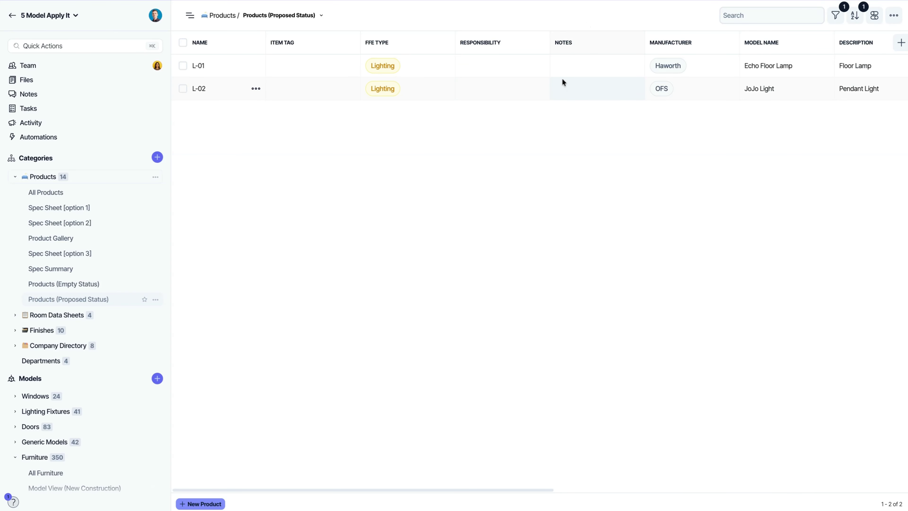
- Start a new automation and name it "Description From Existing Fields (Manual)"
{"action": "left_click", "coordinate": [51, 136]}
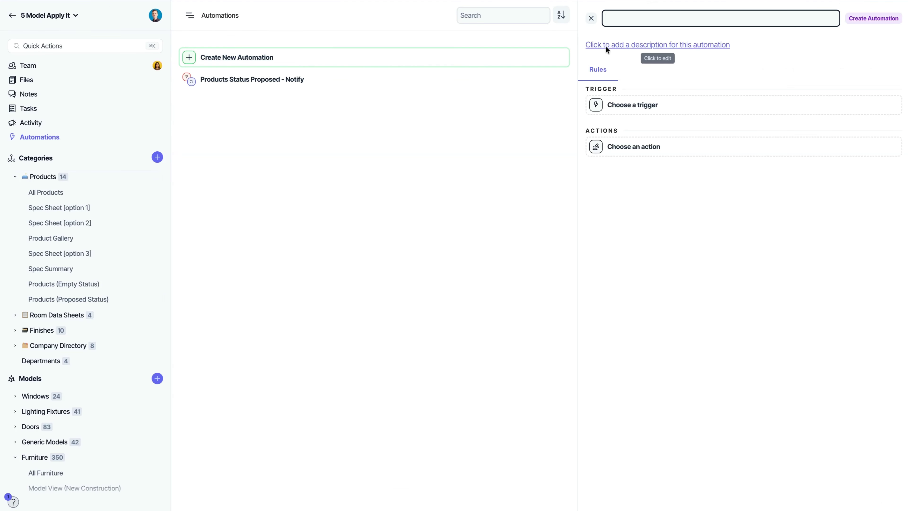
{"action": "type", "text": "Description From Existing Fields (Manual)"}
{"action": "left_click", "coordinate": [876, 18]}
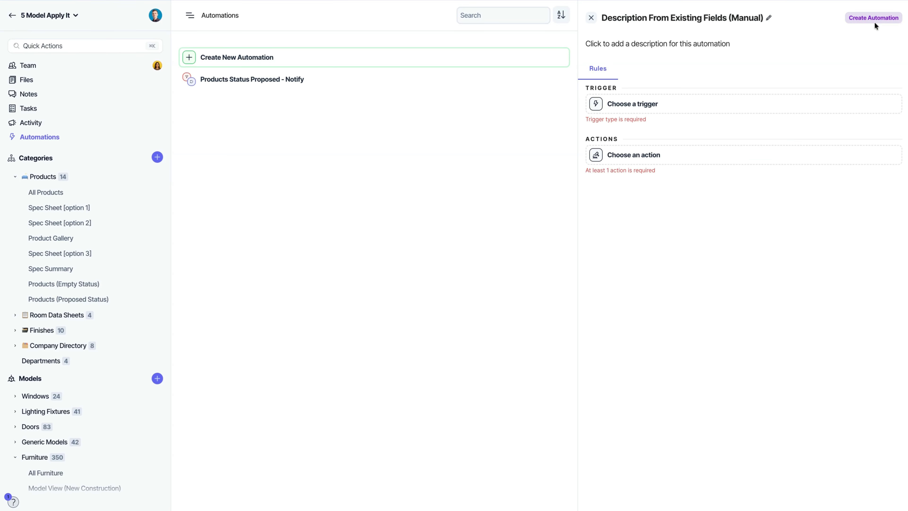
- Set the automation's trigger to When triggered manually for the Products category
{"action": "left_click", "coordinate": [705, 106]}
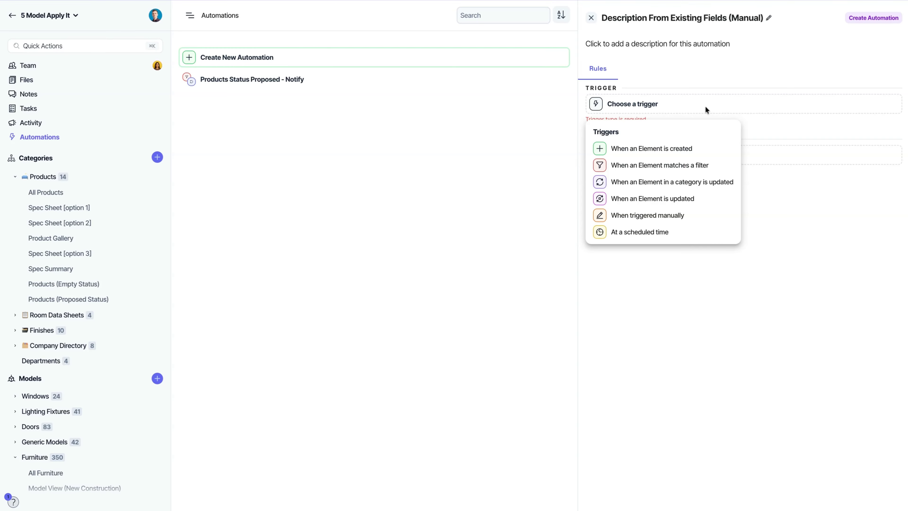
{"action": "left_click", "coordinate": [671, 214]}
{"action": "left_click", "coordinate": [757, 160]}
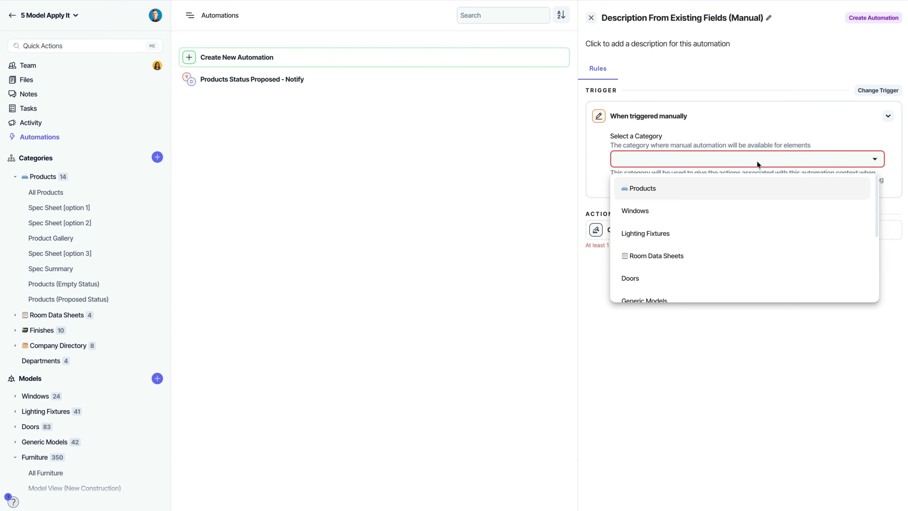
{"action": "left_click", "coordinate": [684, 188]}
{"action": "left_click", "coordinate": [660, 324]}
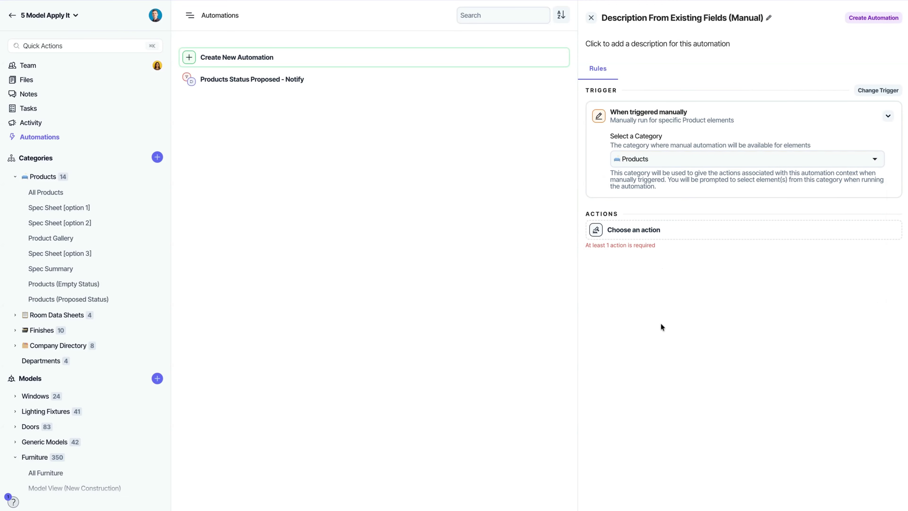
- Add an Update an Element action that calculates a value for the trigger element's Description field
{"action": "left_click", "coordinate": [716, 236]}
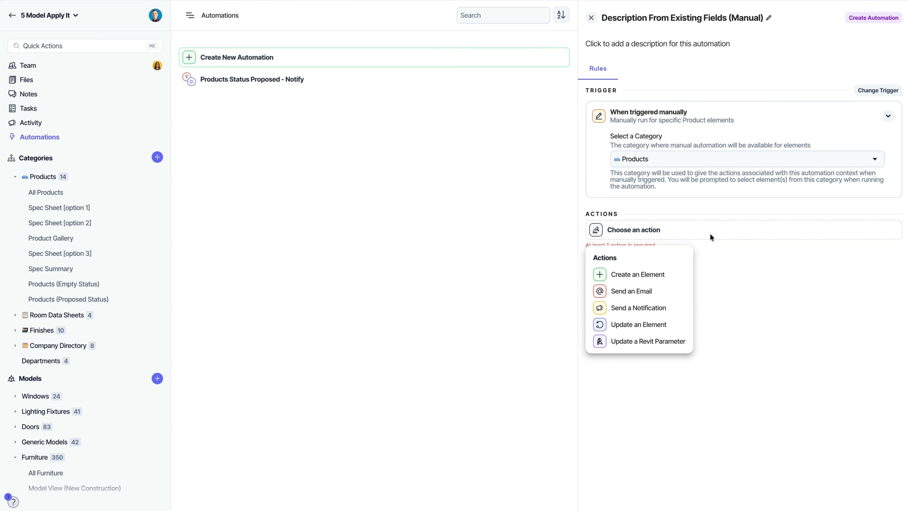
{"action": "left_click", "coordinate": [670, 322]}
{"action": "left_click", "coordinate": [843, 319]}
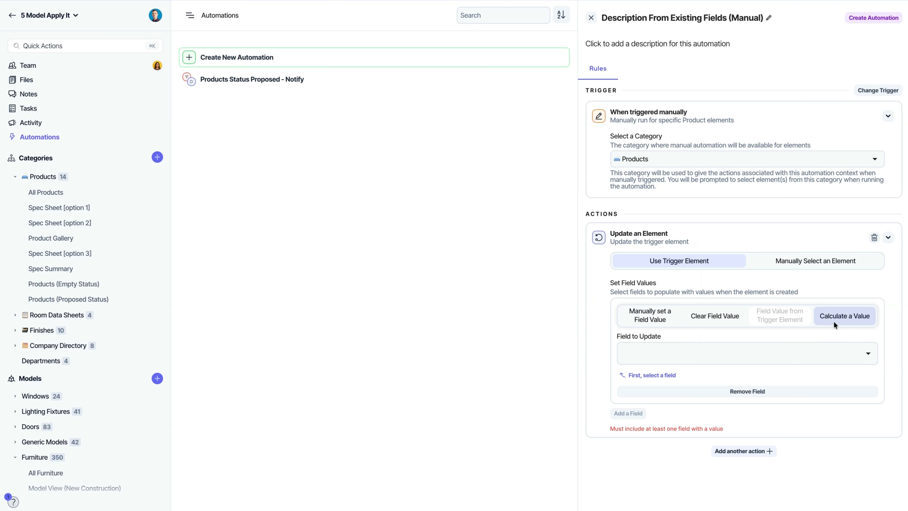
{"action": "left_click", "coordinate": [808, 348]}
{"action": "left_click", "coordinate": [747, 423]}
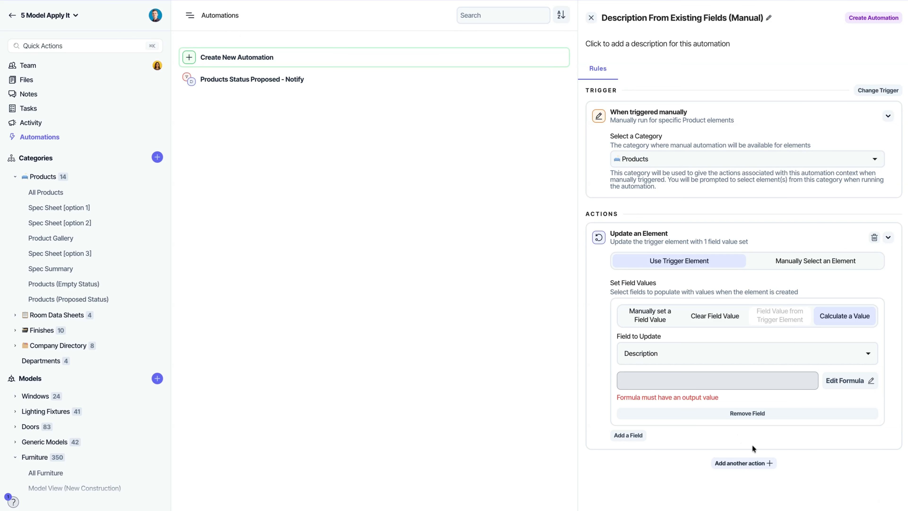
- Open the formula for the Description value and add a CONCATENATE function node
{"action": "left_click", "coordinate": [844, 380]}
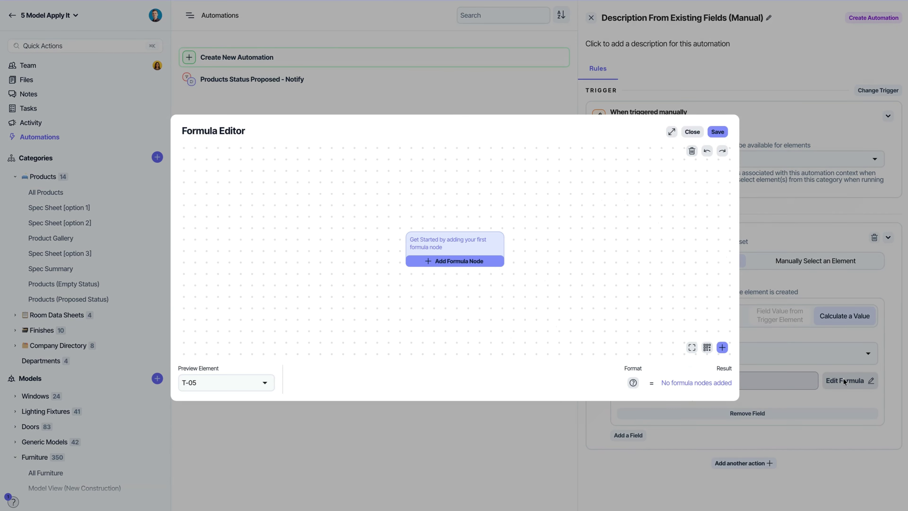
{"action": "right_click", "coordinate": [288, 285]}
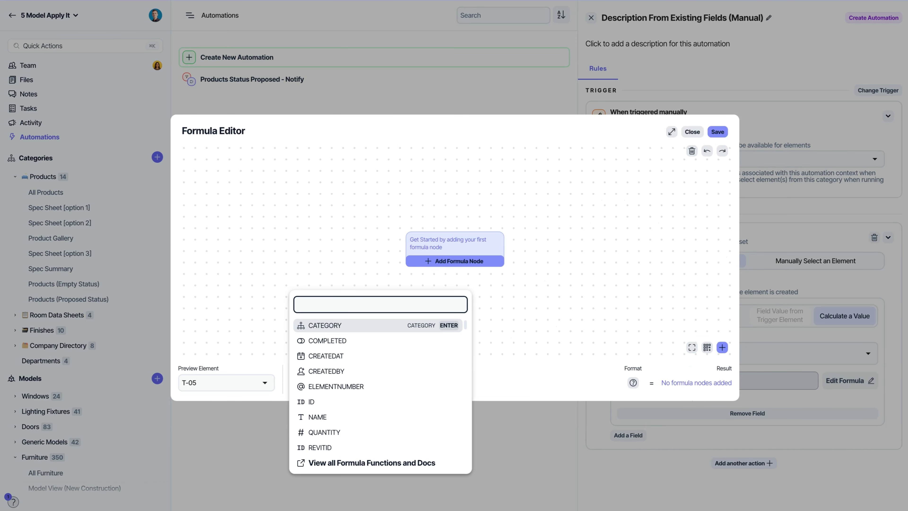
{"action": "type", "text": "Con"}
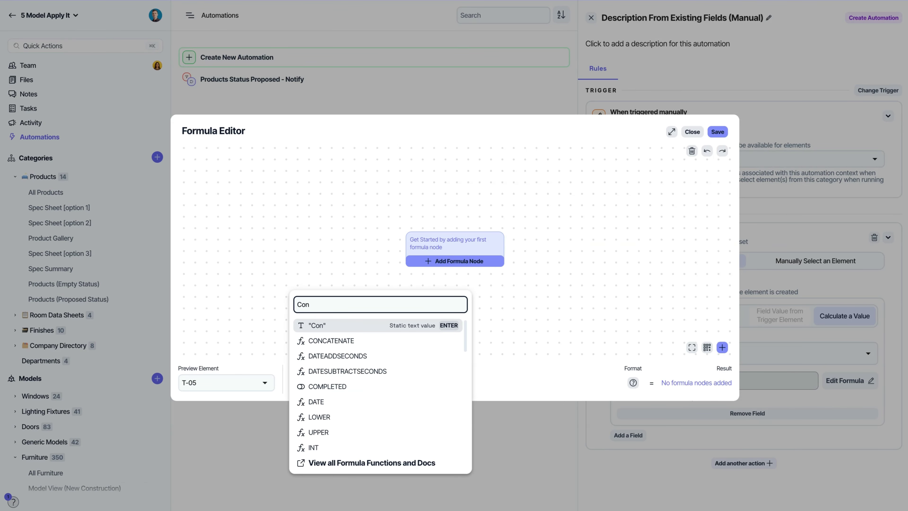
{"action": "left_click", "coordinate": [314, 341]}
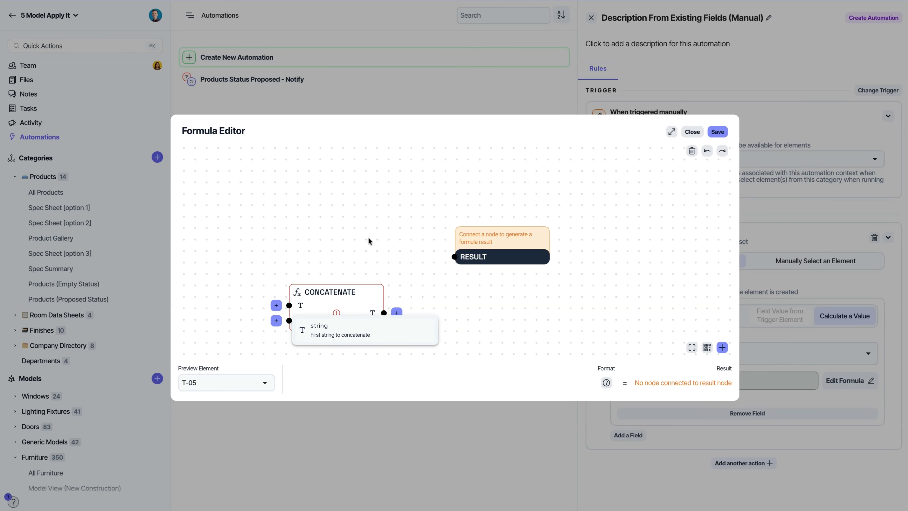
{"action": "left_click_drag", "start_coordinate": [301, 224], "coordinate": [404, 171]}
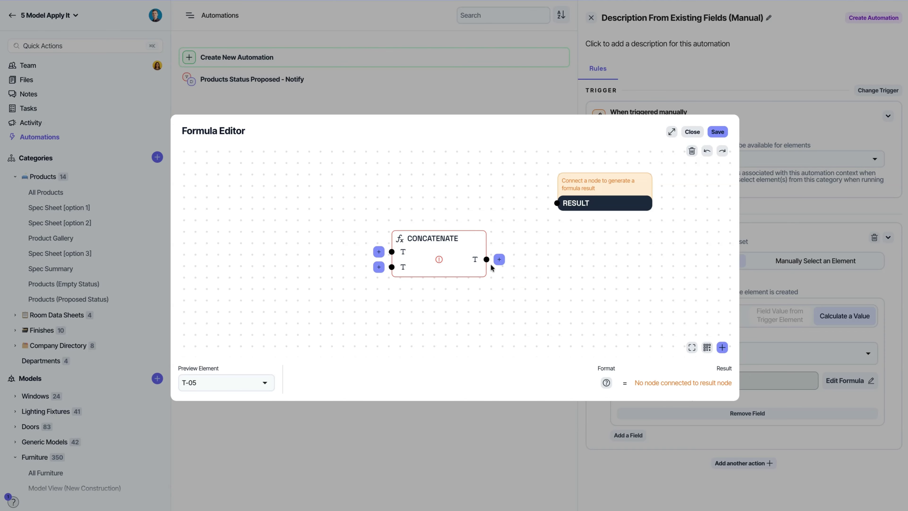
- Connect the CONCATENATE node's output to RESULT and place the node level with it
{"action": "left_click_drag", "start_coordinate": [486, 259], "coordinate": [556, 202]}
{"action": "left_click_drag", "start_coordinate": [454, 265], "coordinate": [466, 215]}
{"action": "key", "text": "Left"}
{"action": "key", "text": "Left"}
{"action": "key", "text": "Left"}
{"action": "key", "text": "Left"}
{"action": "key", "text": "Up"}
{"action": "key", "text": "Up"}
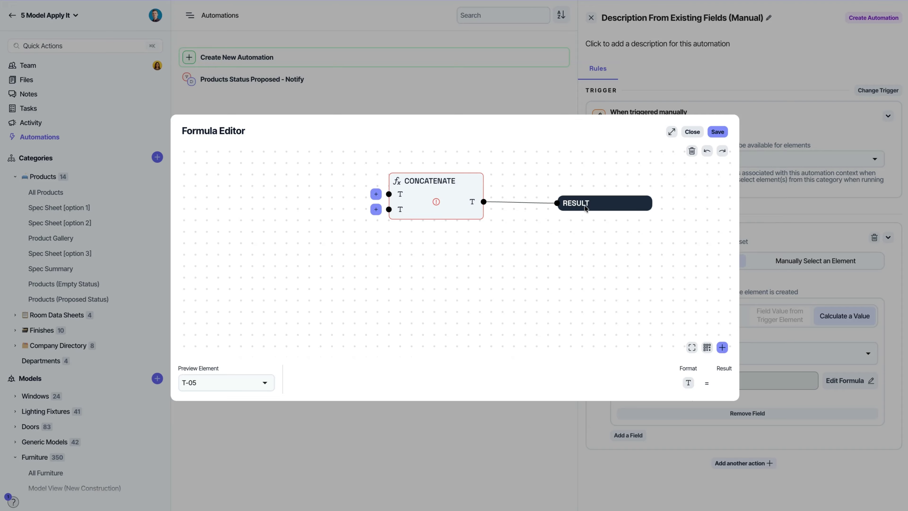
{"action": "left_click", "coordinate": [596, 227]}
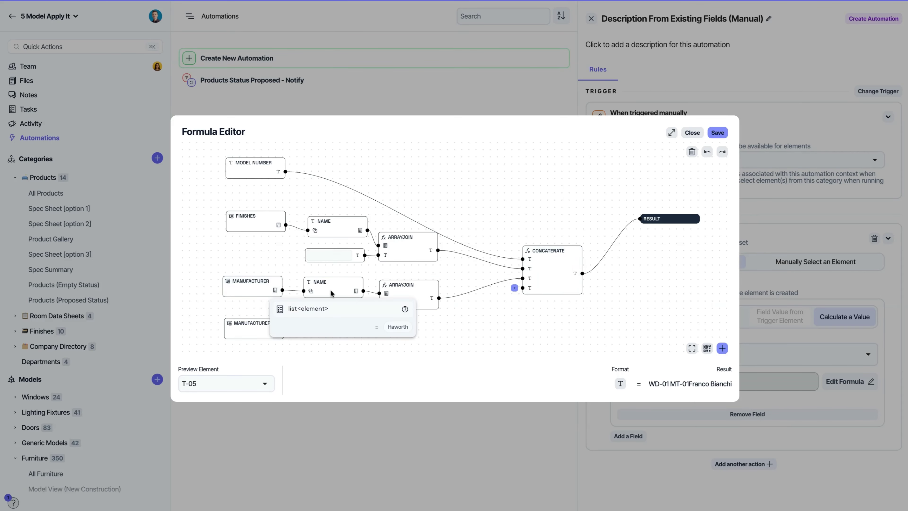
- Feed the Address of the unused MANUFACTURER node through ARRAYJOIN into CONCATENATE's next free input and save the formula
{"action": "left_click", "coordinate": [292, 332]}
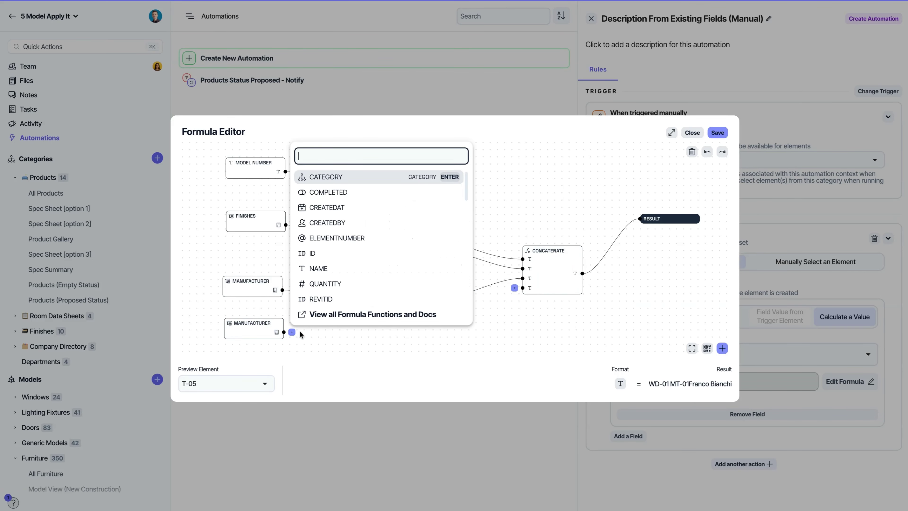
{"action": "scroll", "coordinate": [374, 288], "scroll_direction": "down", "scroll_amount": 8}
{"action": "left_click", "coordinate": [373, 288]}
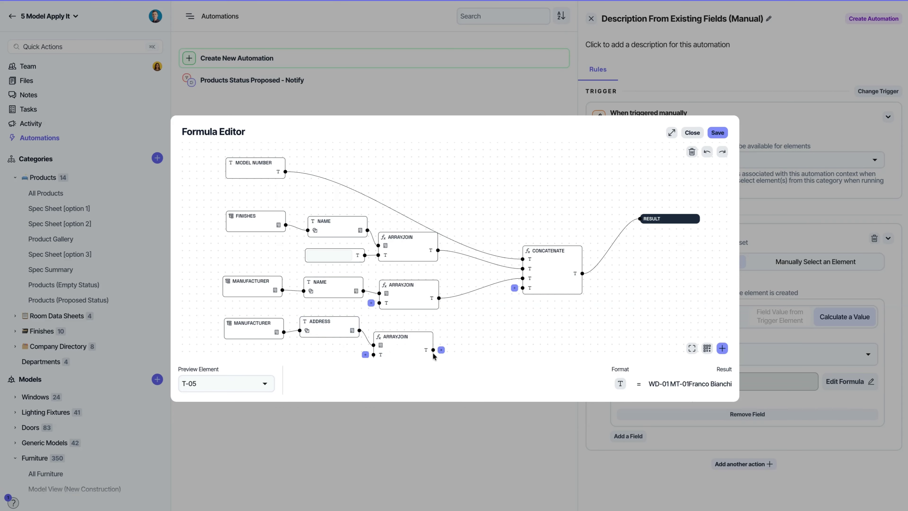
{"action": "mouse_move", "coordinate": [427, 350]}
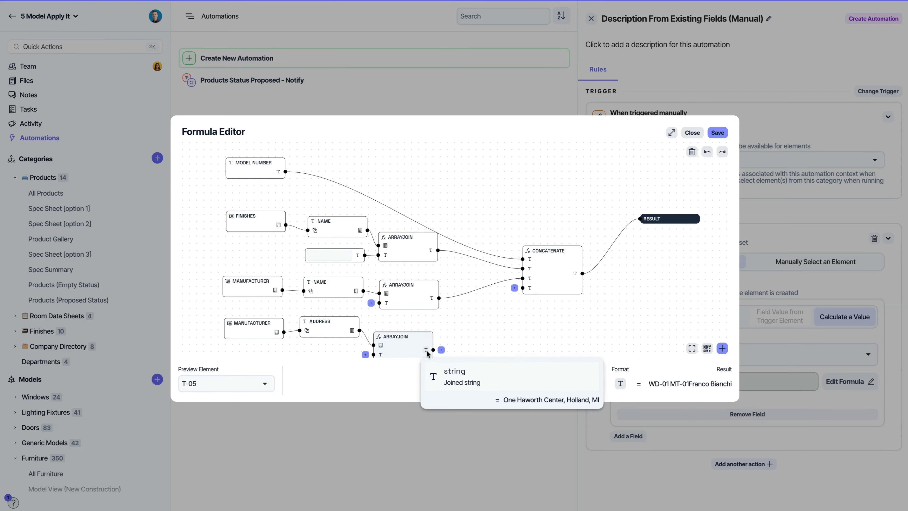
{"action": "left_click_drag", "start_coordinate": [433, 349], "coordinate": [514, 288]}
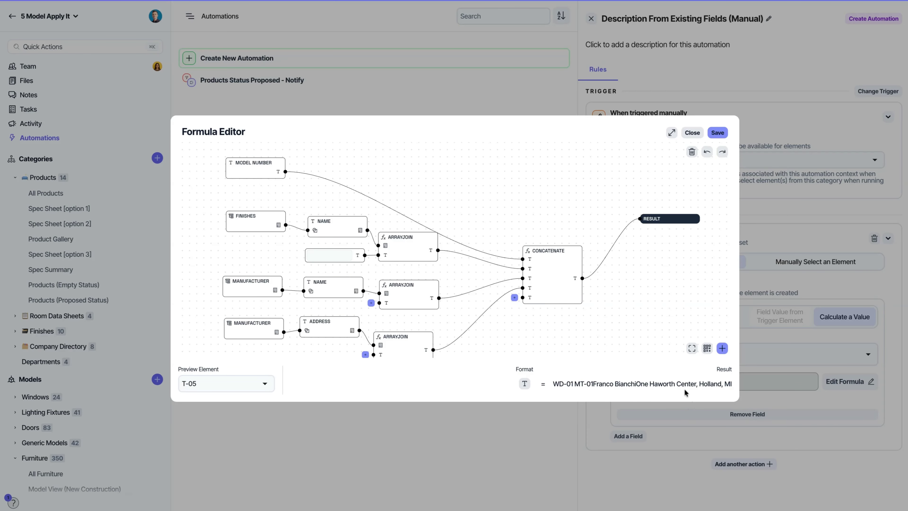
{"action": "left_click", "coordinate": [717, 133]}
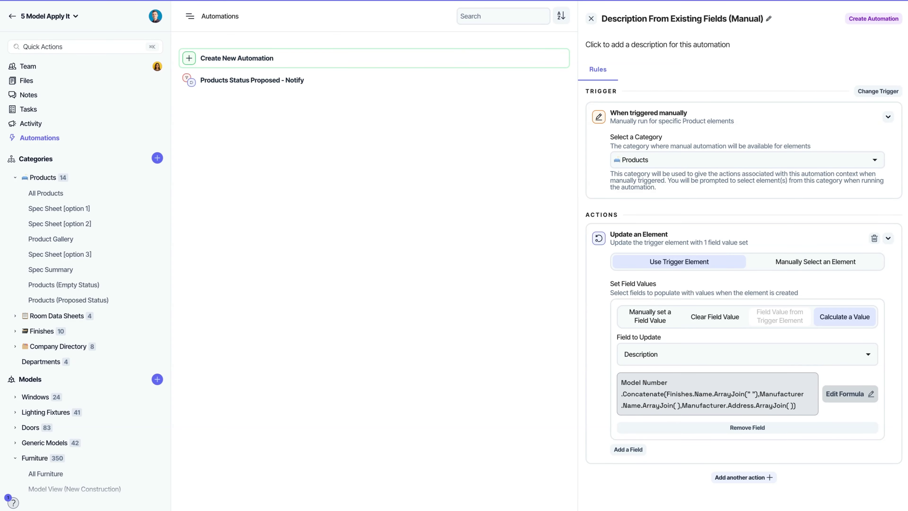
- Create the automation and run it on L-01 and L-02 in the Products (Proposed Status) view
{"action": "left_click", "coordinate": [879, 20]}
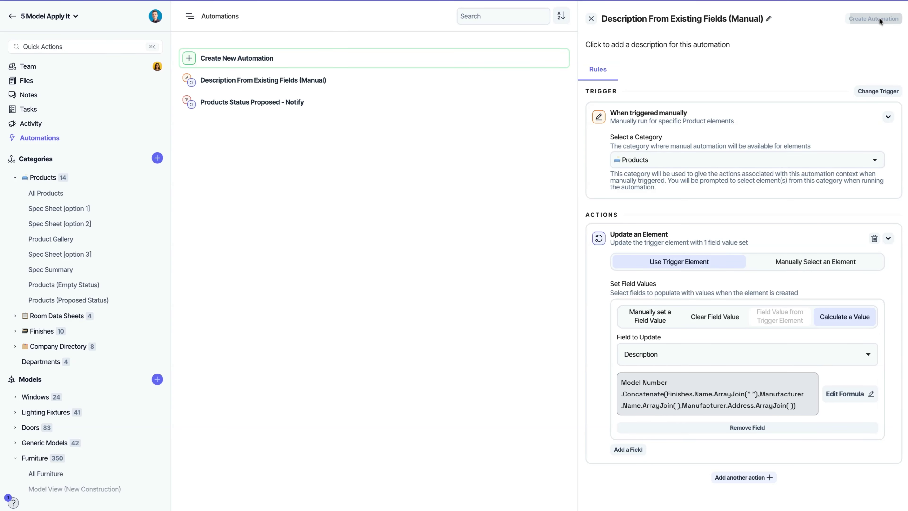
{"action": "left_click", "coordinate": [66, 178]}
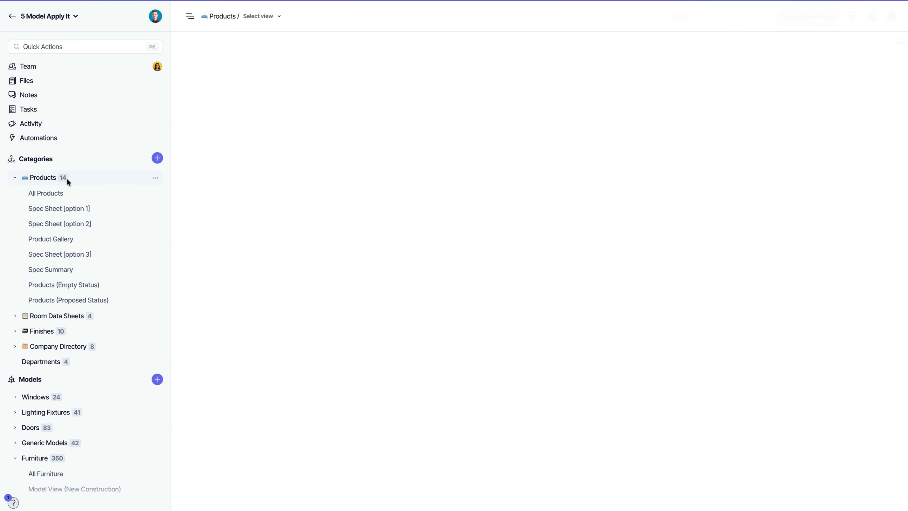
{"action": "left_click", "coordinate": [65, 300]}
{"action": "left_click", "coordinate": [183, 90]}
{"action": "left_click", "coordinate": [183, 66]}
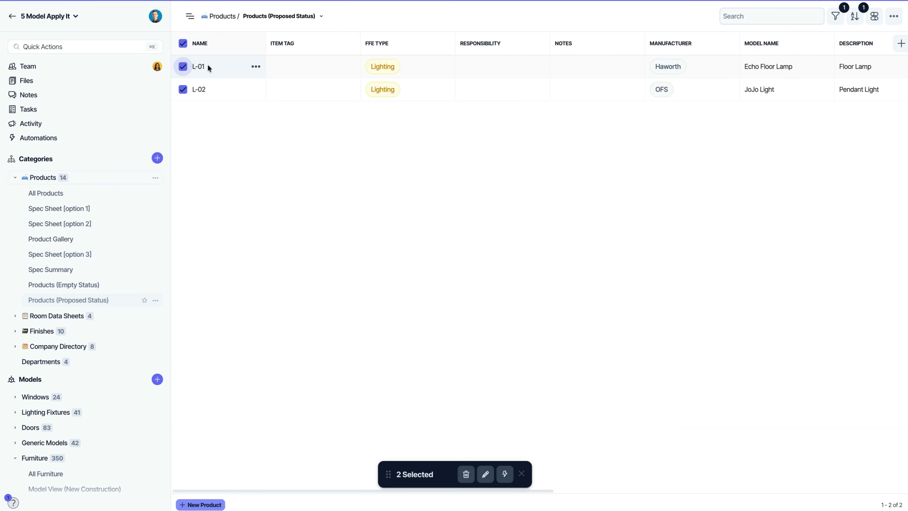
{"action": "left_click", "coordinate": [508, 476]}
{"action": "left_click", "coordinate": [593, 456]}
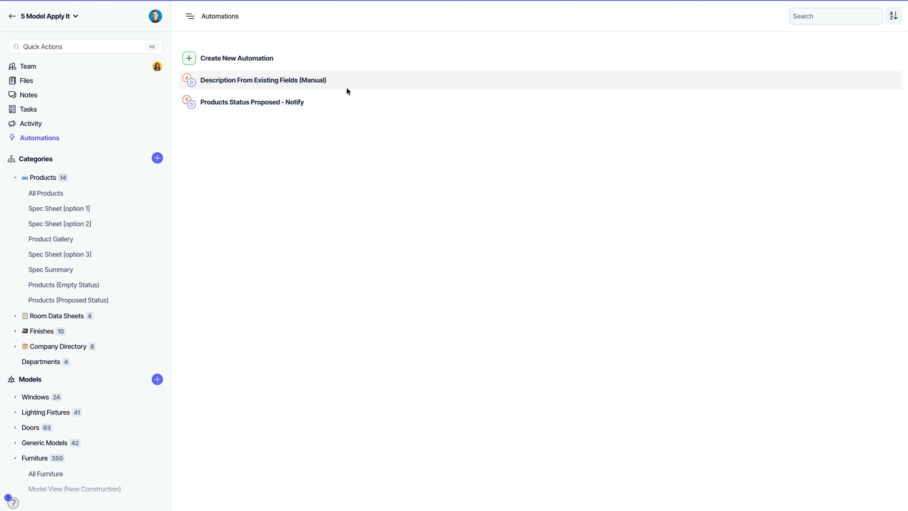
- Change the field updated by the Description From Existing Fields (Manual) automation to Notes and save the changes
{"action": "left_click", "coordinate": [322, 81]}
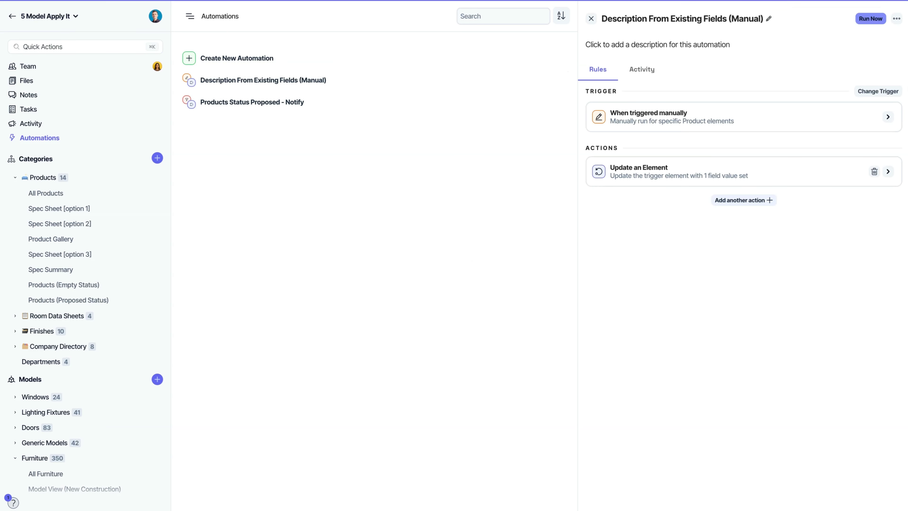
{"action": "left_click", "coordinate": [756, 176]}
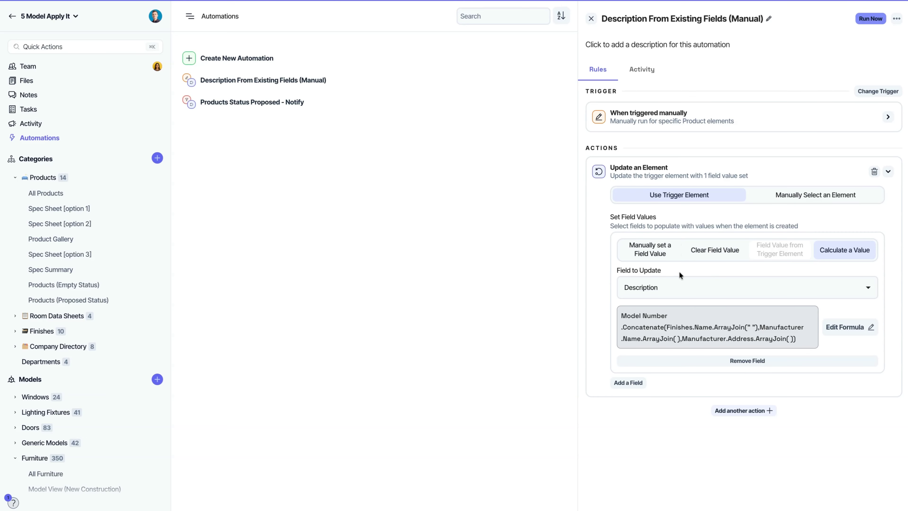
{"action": "left_click", "coordinate": [720, 284]}
{"action": "scroll", "coordinate": [719, 339], "scroll_direction": "down", "scroll_amount": 3}
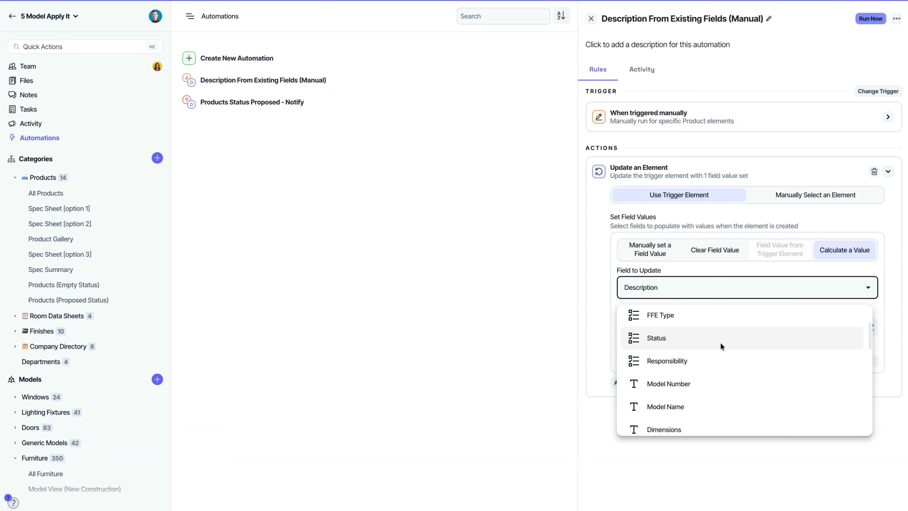
{"action": "left_click", "coordinate": [699, 329]}
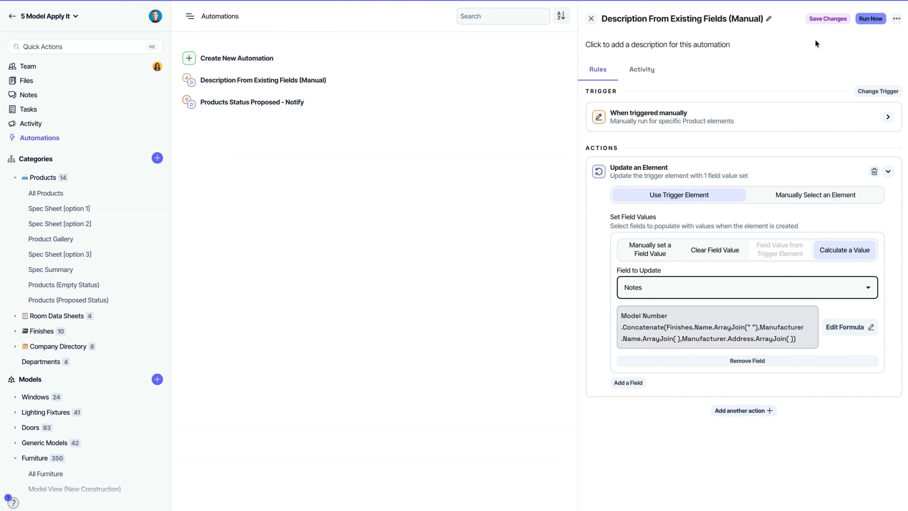
{"action": "left_click", "coordinate": [822, 19]}
- Run the edited Description From Existing Fields (Manual) automation on L-01 and L-02 in Products (Proposed Status)
{"action": "left_click", "coordinate": [52, 181]}
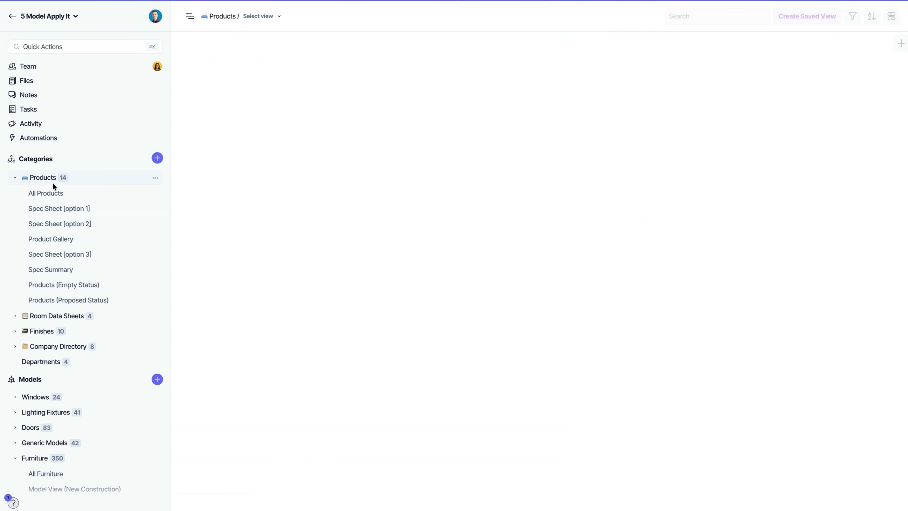
{"action": "left_click", "coordinate": [68, 300]}
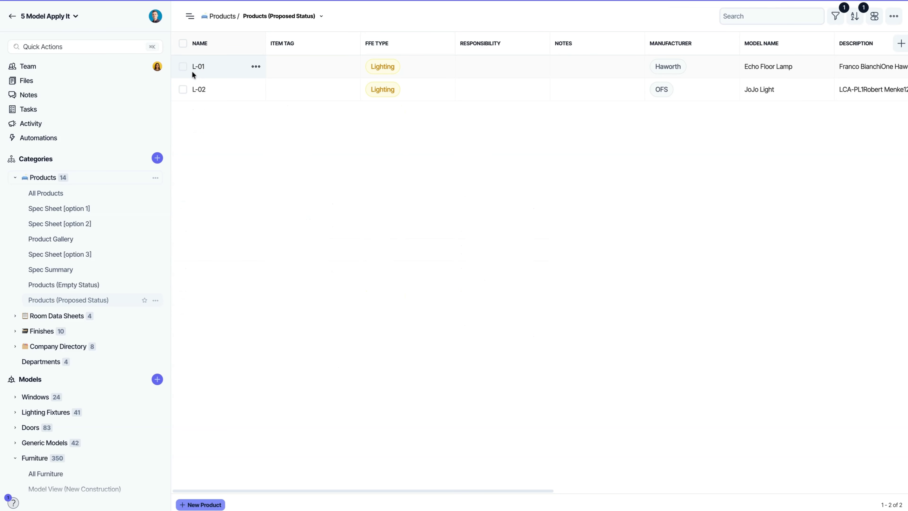
{"action": "left_click", "coordinate": [183, 66]}
{"action": "left_click", "coordinate": [183, 89]}
{"action": "left_click", "coordinate": [505, 474]}
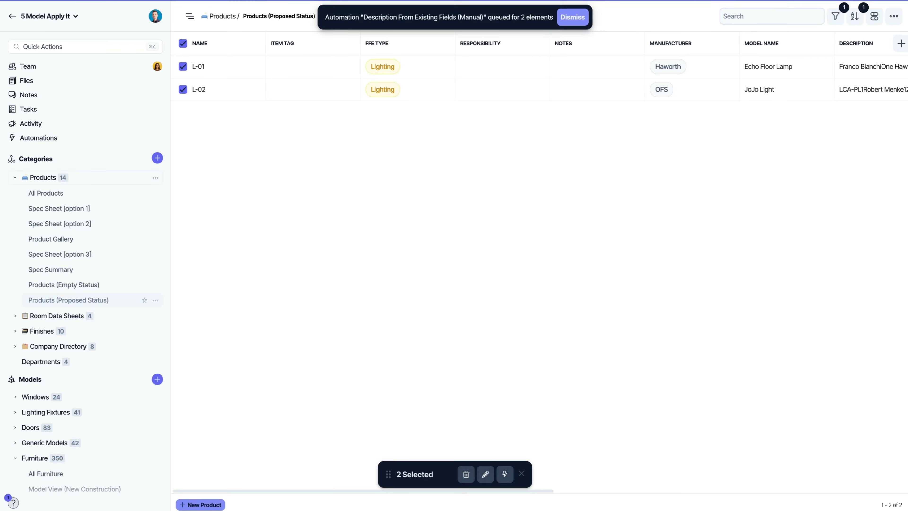
{"action": "left_click", "coordinate": [572, 18]}
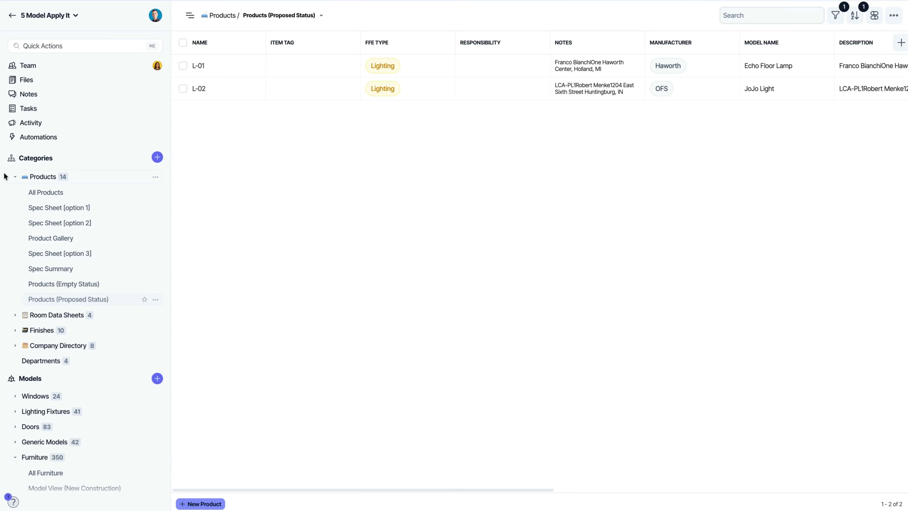
- Open the first M_Table-Dining Round w Chairs element in the All Furniture view
{"action": "left_click", "coordinate": [15, 176]}
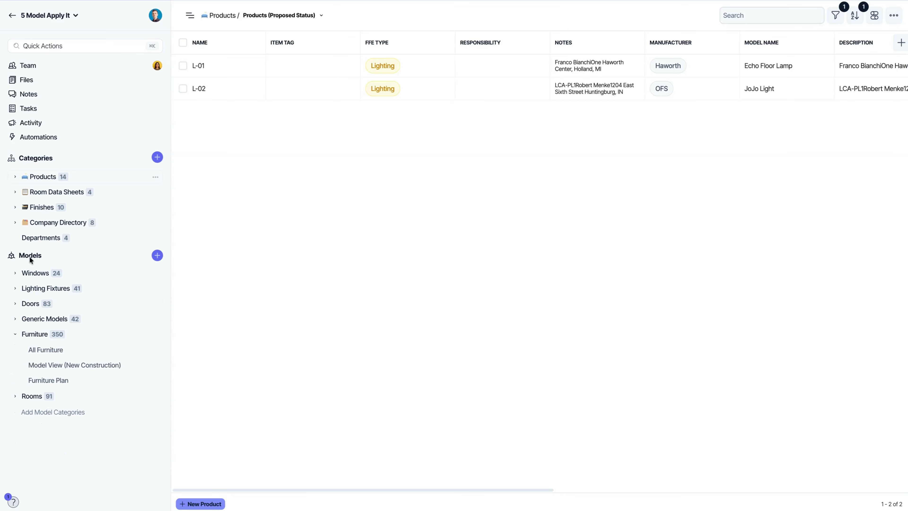
{"action": "left_click", "coordinate": [52, 354]}
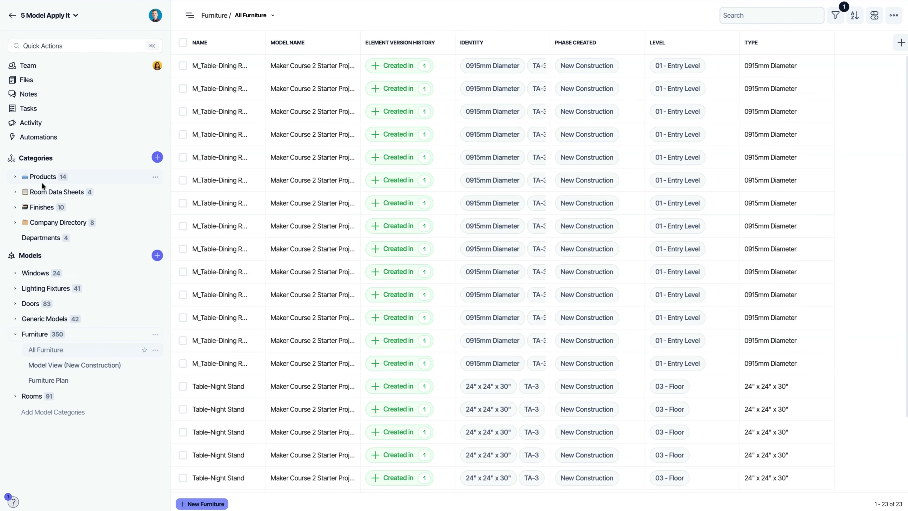
{"action": "left_click", "coordinate": [226, 61]}
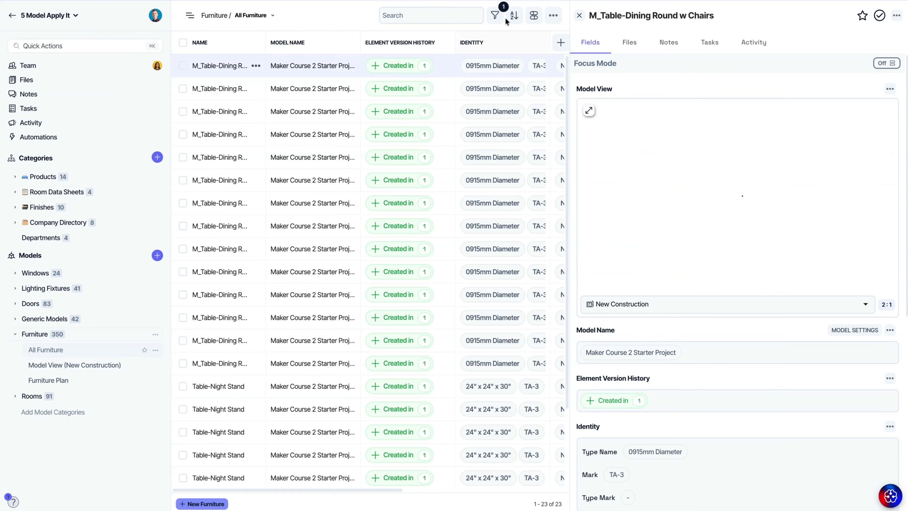
- Set up a Relationship field named "Product Revit Matching" with type Automatic and Products as the category to match from
{"action": "left_click", "coordinate": [559, 42]}
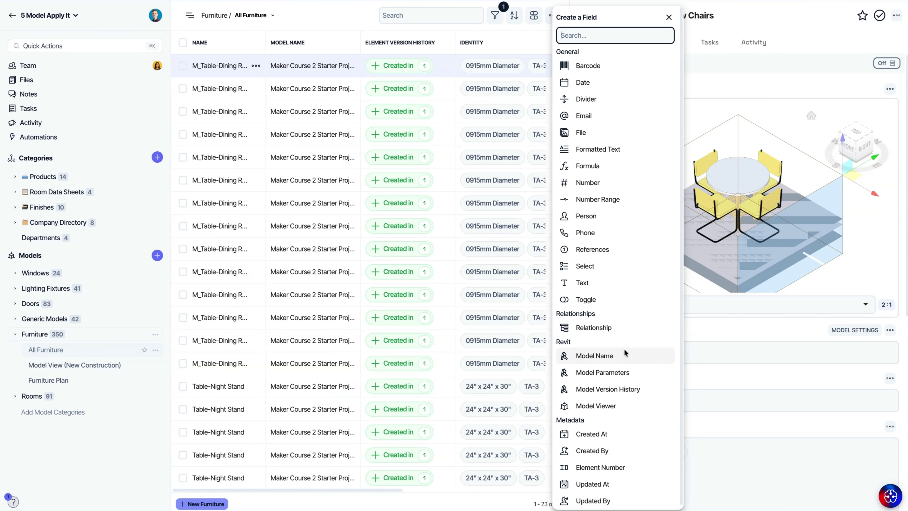
{"action": "left_click", "coordinate": [624, 330]}
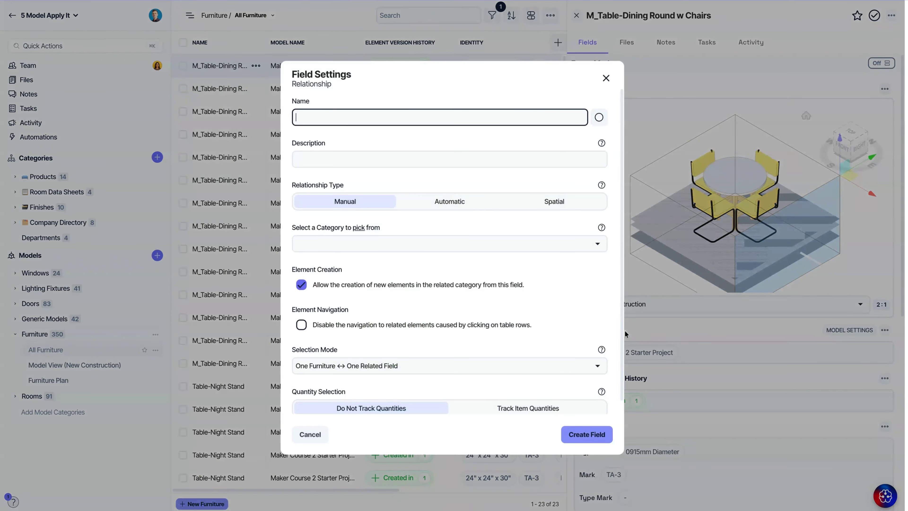
{"action": "left_click", "coordinate": [453, 200]}
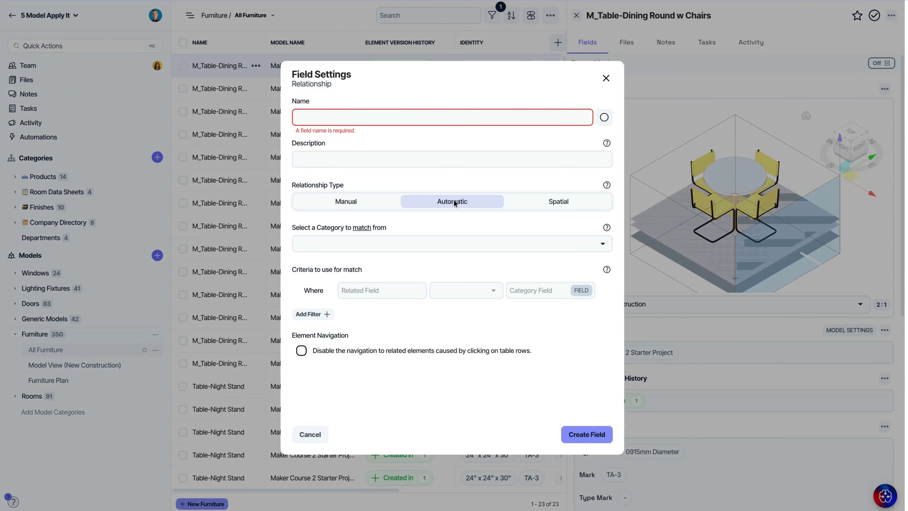
{"action": "left_click", "coordinate": [357, 117]}
{"action": "type", "text": "Product Revit Mat"}
{"action": "type", "text": "ching"}
{"action": "left_click", "coordinate": [359, 243]}
{"action": "left_click", "coordinate": [360, 265]}
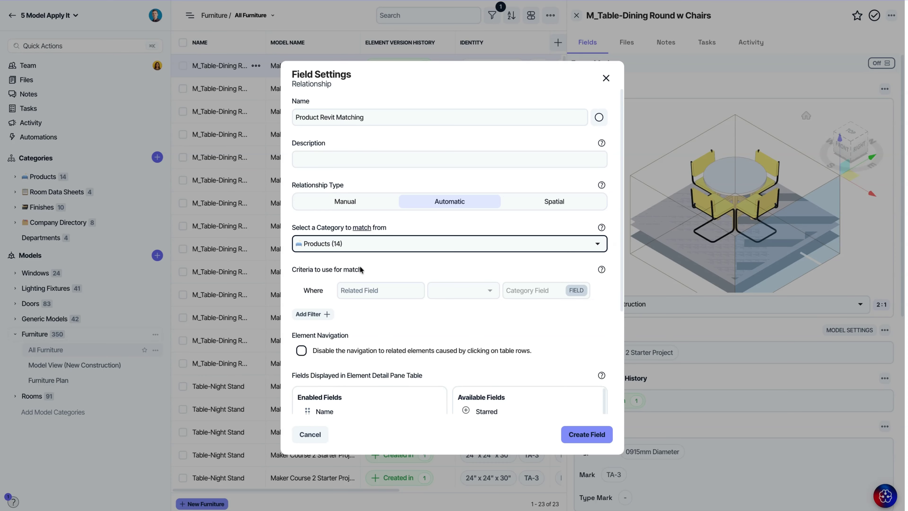
- Set the match criteria to Item Tag Is Mark and create the field
{"action": "left_click", "coordinate": [362, 288]}
{"action": "scroll", "coordinate": [386, 318], "scroll_direction": "down", "scroll_amount": 2}
{"action": "scroll", "coordinate": [393, 329], "scroll_direction": "up", "scroll_amount": 2}
{"action": "left_click", "coordinate": [386, 364]}
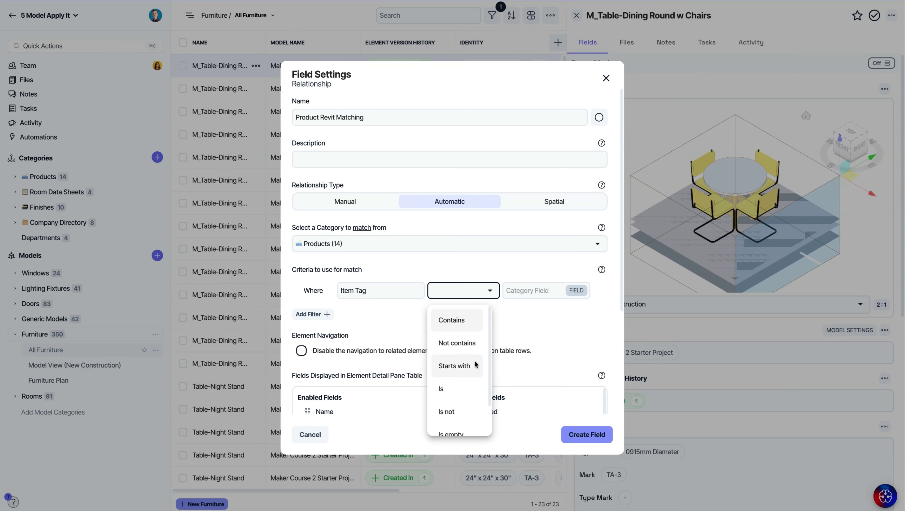
{"action": "left_click", "coordinate": [473, 386]}
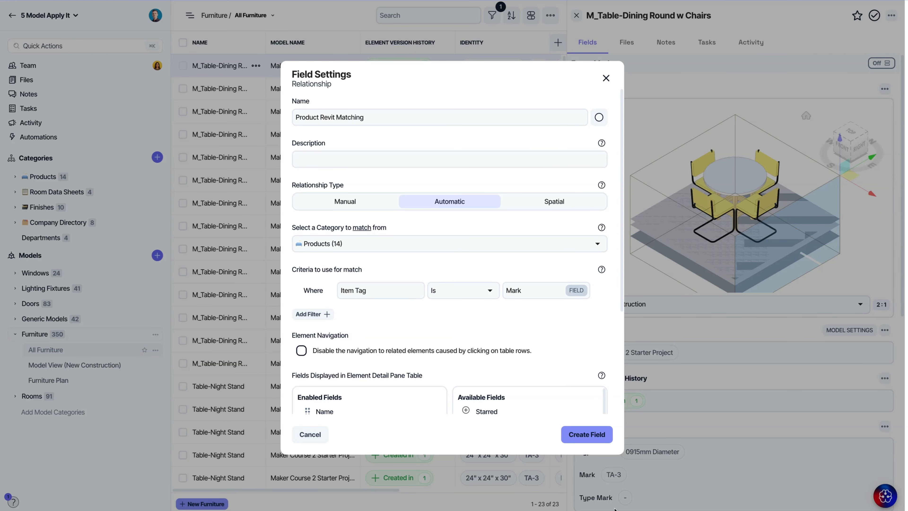
{"action": "left_click", "coordinate": [586, 439]}
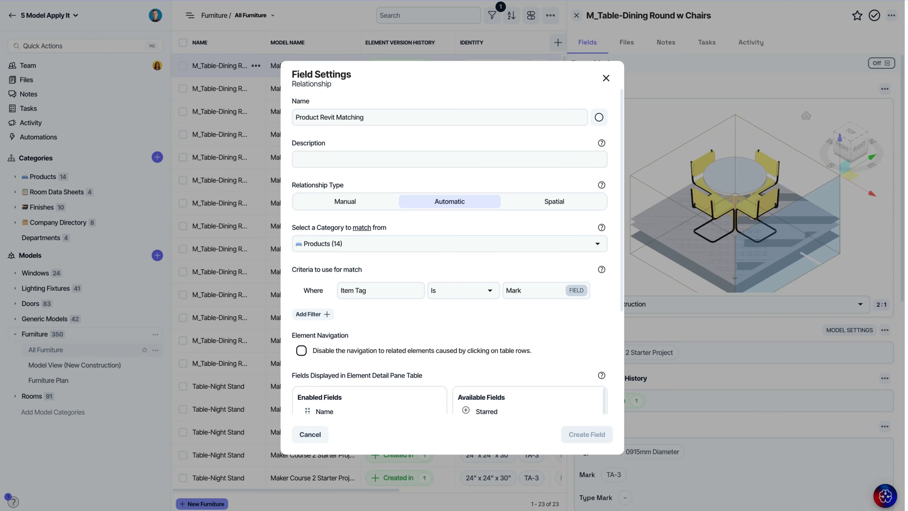
- Check the Product Revit Matching field and Mark on a Table-Night Stand and an M_Chair-Breuer element
{"action": "scroll", "coordinate": [277, 341], "scroll_direction": "down", "scroll_amount": 3}
{"action": "left_click", "coordinate": [238, 338]}
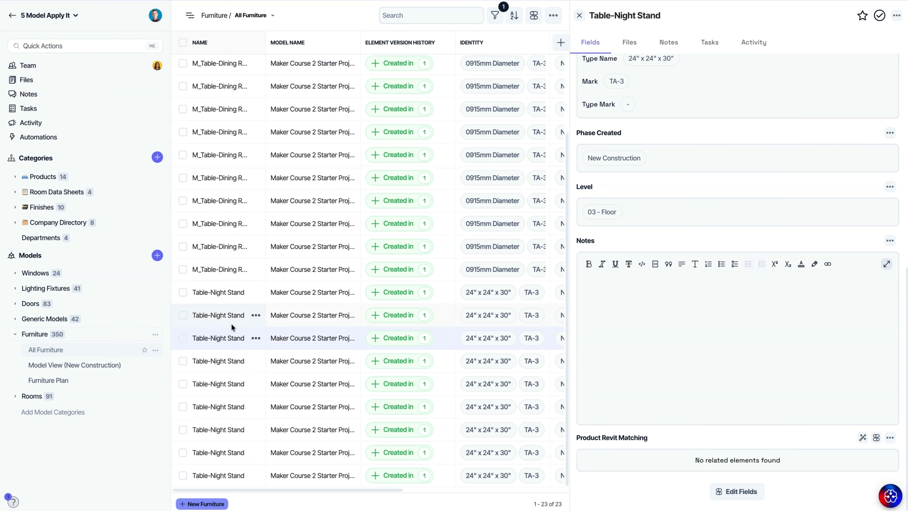
{"action": "scroll", "coordinate": [271, 375], "scroll_direction": "up", "scroll_amount": 3}
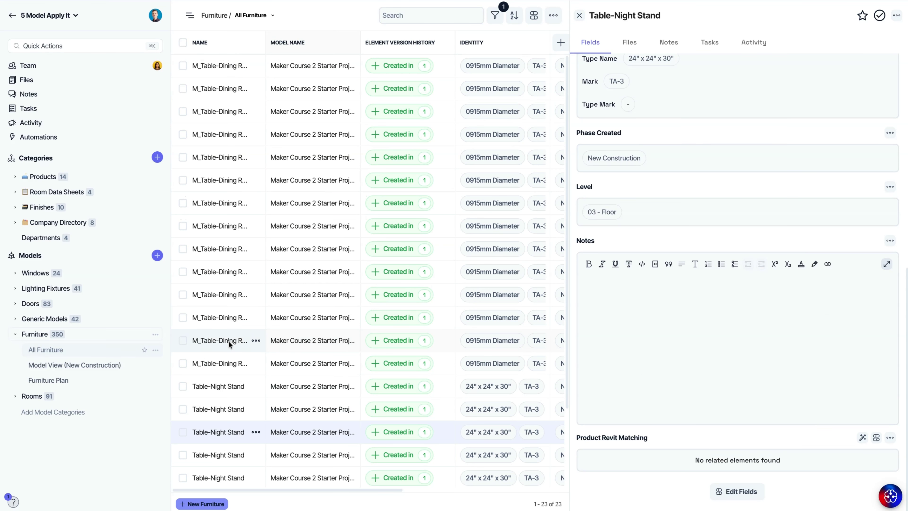
{"action": "left_click", "coordinate": [224, 321]}
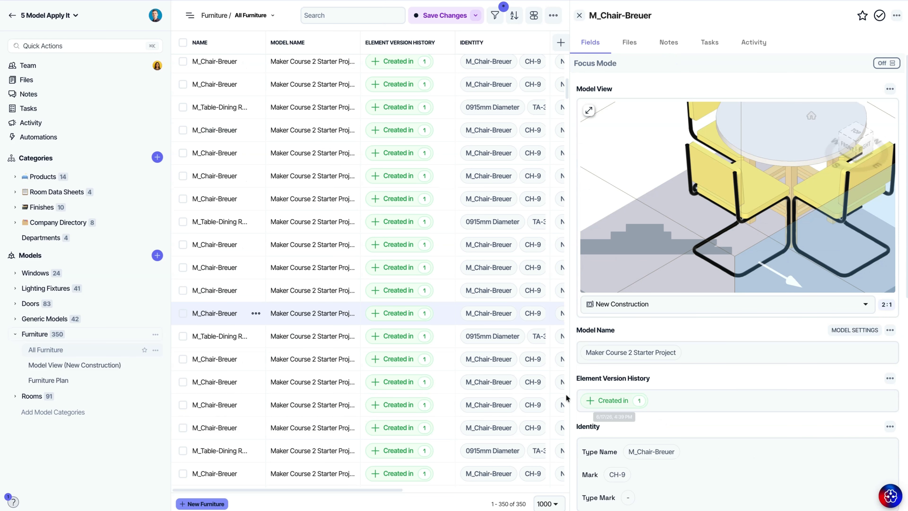
{"action": "left_click", "coordinate": [614, 475]}
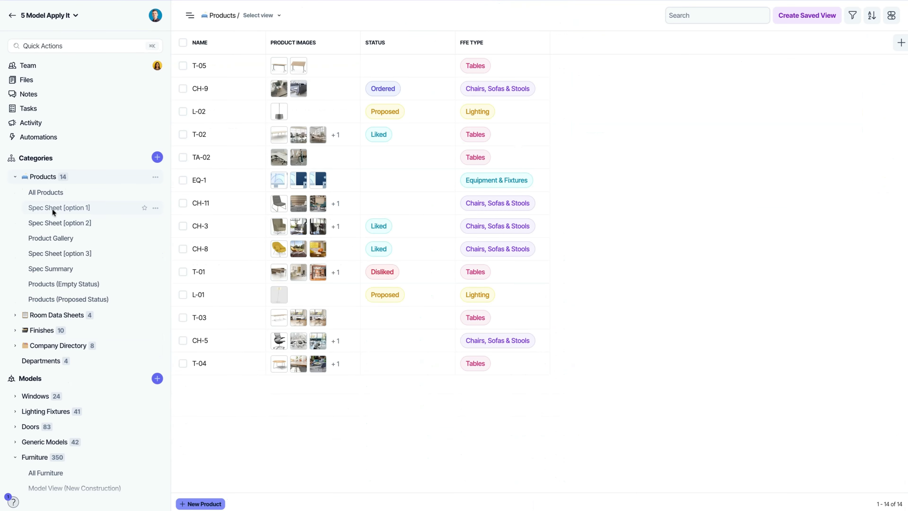
- Open the All Products view and review the products' item tags
{"action": "left_click", "coordinate": [54, 191]}
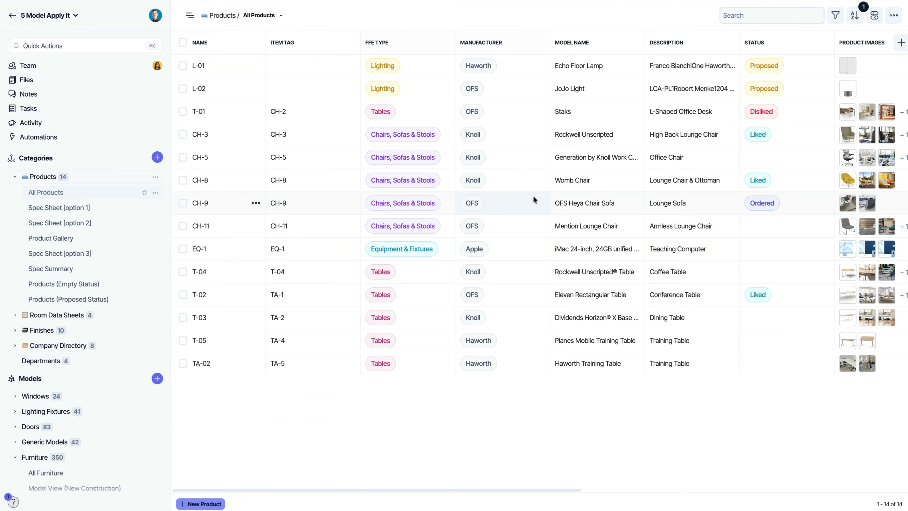
{"action": "scroll", "coordinate": [92, 428], "scroll_direction": "down", "scroll_amount": 2}
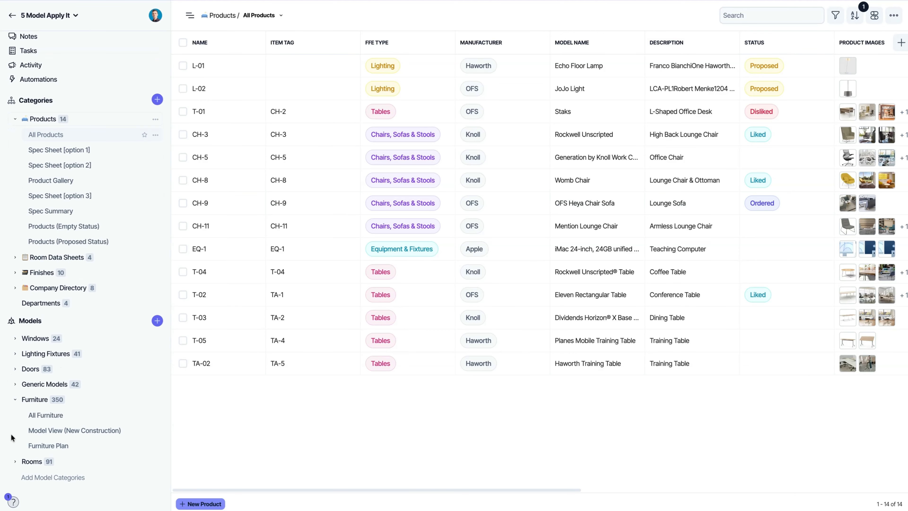
- Open an M_Chair-Breuer element from the All Furniture view and bring up its Product Revit Matching field
{"action": "left_click", "coordinate": [58, 416]}
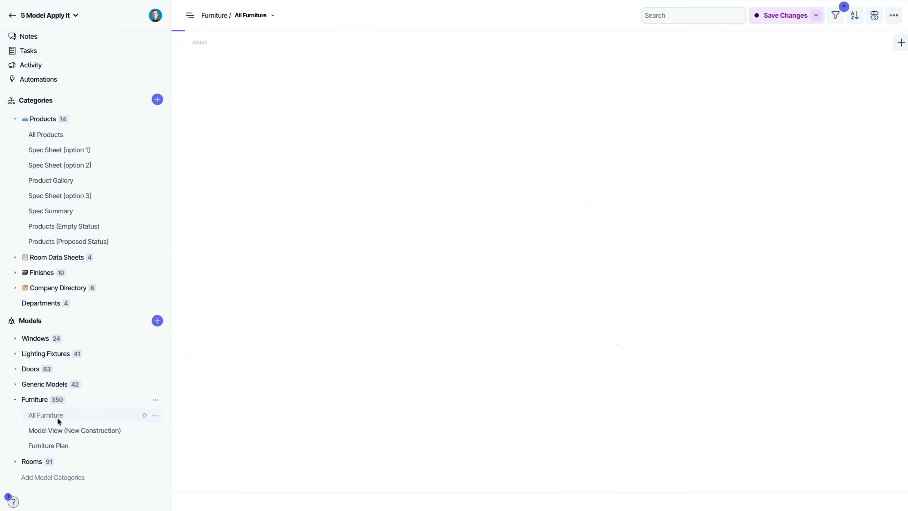
{"action": "left_click", "coordinate": [635, 350]}
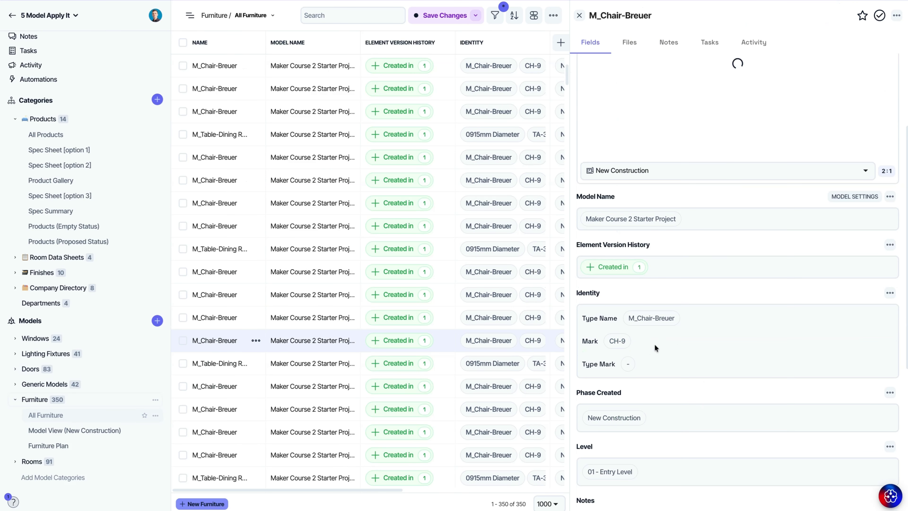
{"action": "scroll", "coordinate": [621, 429], "scroll_direction": "down", "scroll_amount": 8}
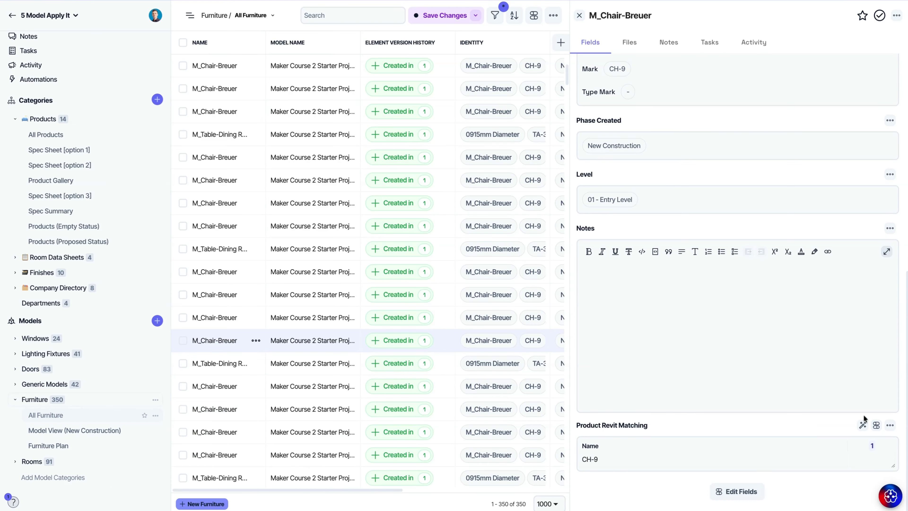
- Add the Description and Unit Cost product fields to the Product Revit Matching field's display
{"action": "left_click", "coordinate": [877, 424]}
{"action": "scroll", "coordinate": [822, 332], "scroll_direction": "down", "scroll_amount": 5}
{"action": "scroll", "coordinate": [818, 394], "scroll_direction": "up", "scroll_amount": 2}
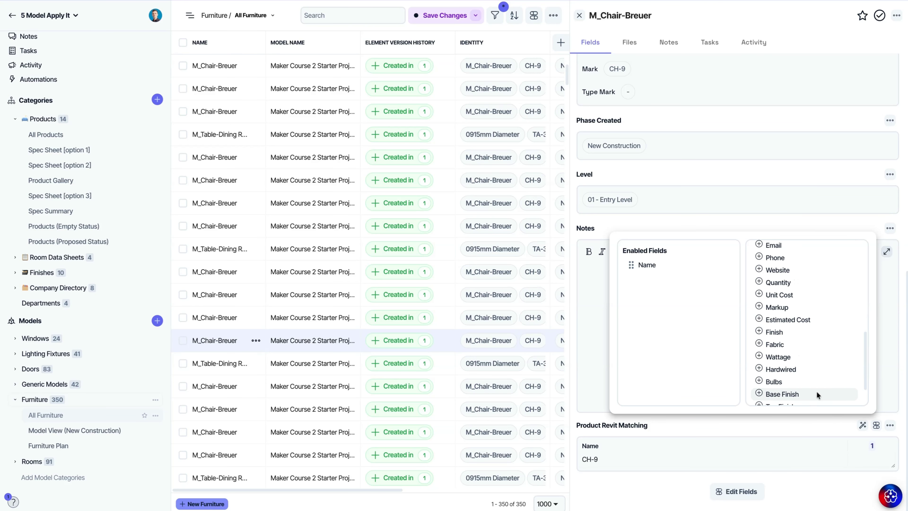
{"action": "scroll", "coordinate": [817, 391], "scroll_direction": "up", "scroll_amount": 4}
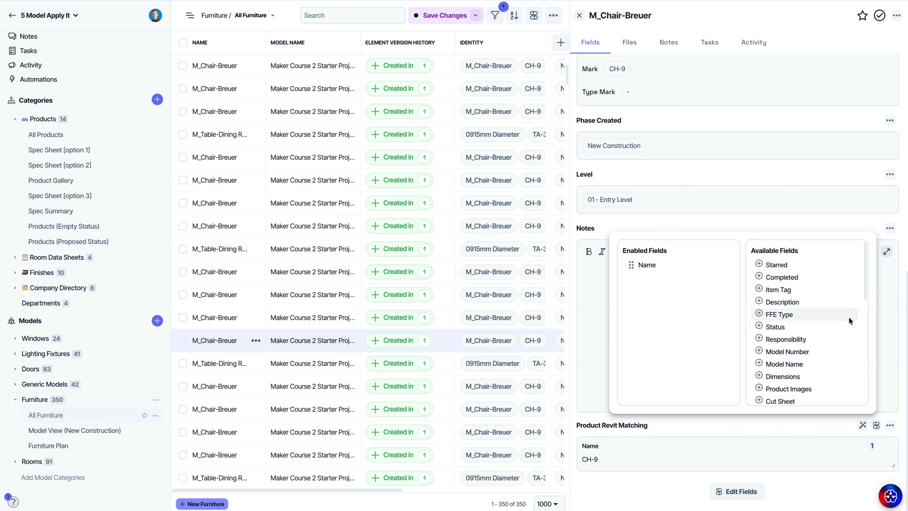
{"action": "scroll", "coordinate": [849, 321], "scroll_direction": "down", "scroll_amount": 8}
{"action": "scroll", "coordinate": [827, 351], "scroll_direction": "up", "scroll_amount": 8}
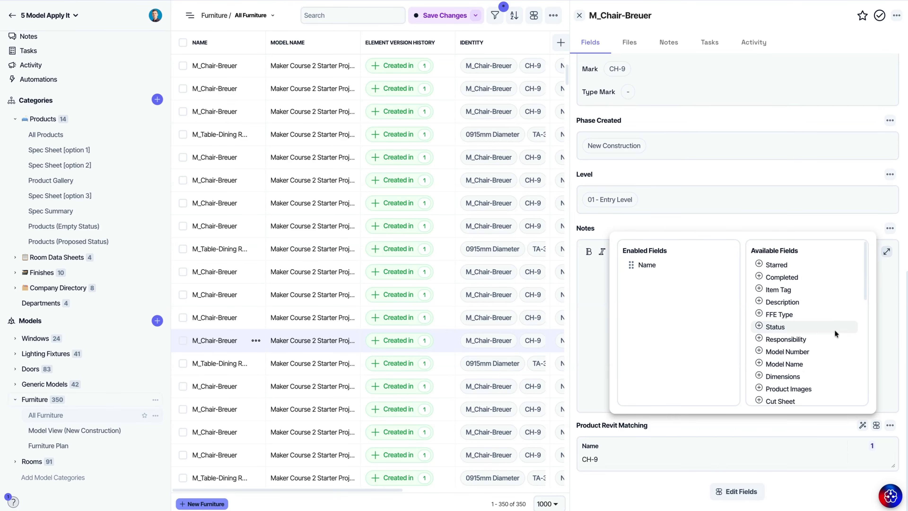
{"action": "left_click", "coordinate": [758, 302]}
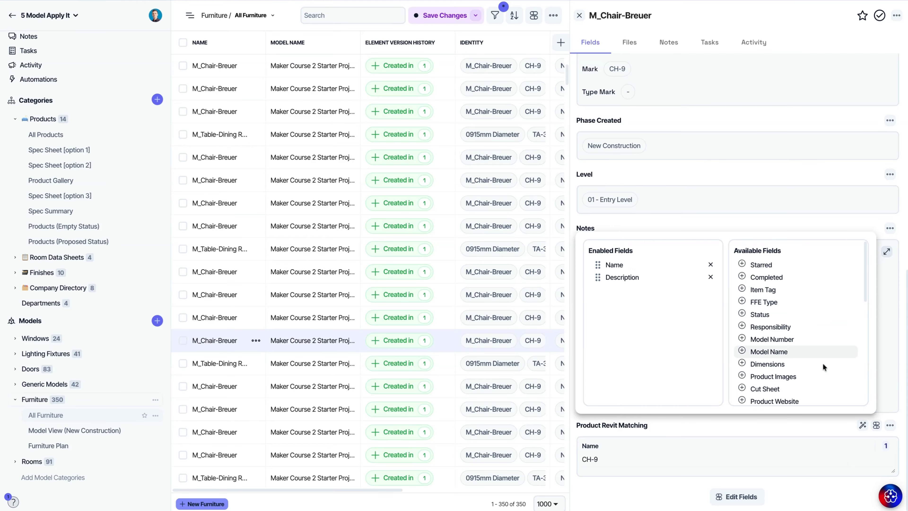
{"action": "scroll", "coordinate": [786, 385], "scroll_direction": "down", "scroll_amount": 3}
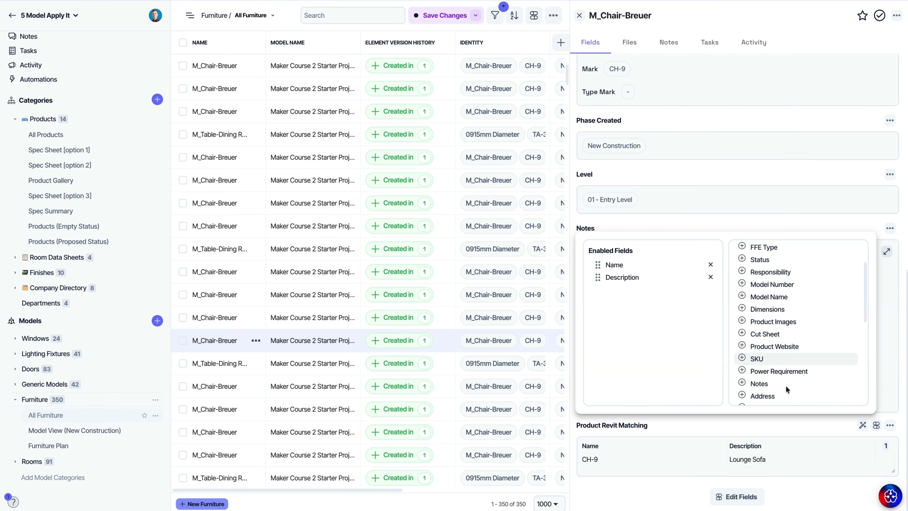
{"action": "scroll", "coordinate": [781, 380], "scroll_direction": "down", "scroll_amount": 3}
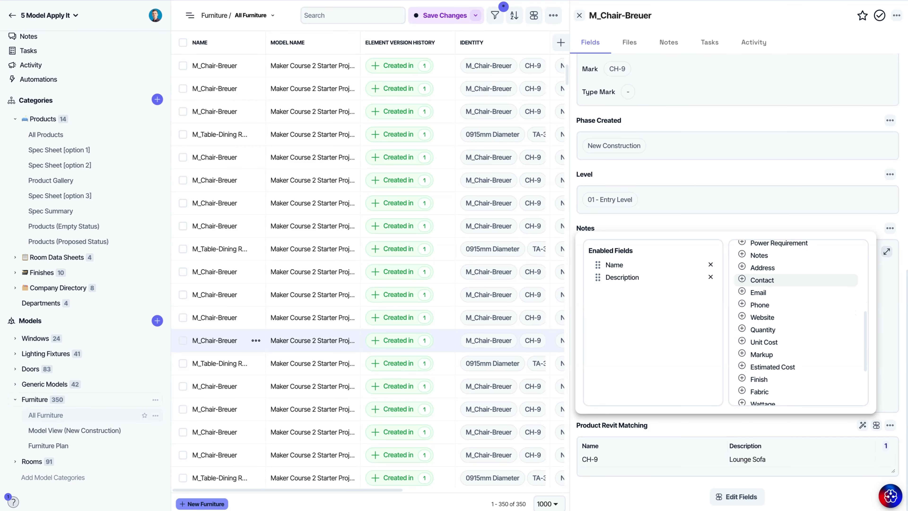
{"action": "left_click", "coordinate": [742, 315]}
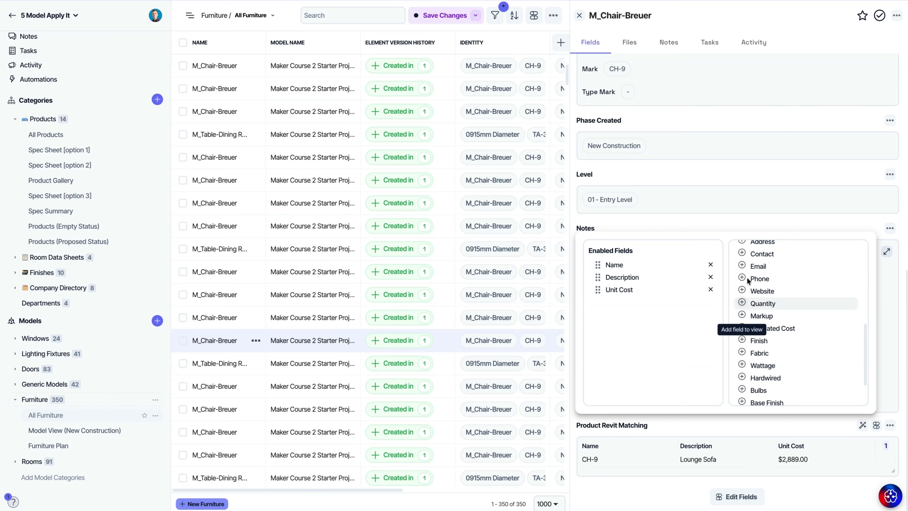
{"action": "left_click", "coordinate": [814, 443]}
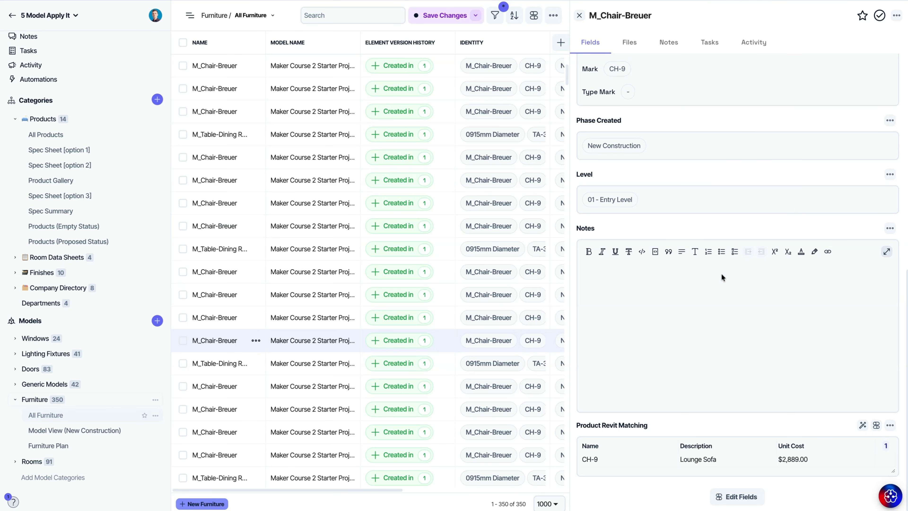
- Start a new automation named "Update Revit Param"
{"action": "left_click", "coordinate": [41, 80]}
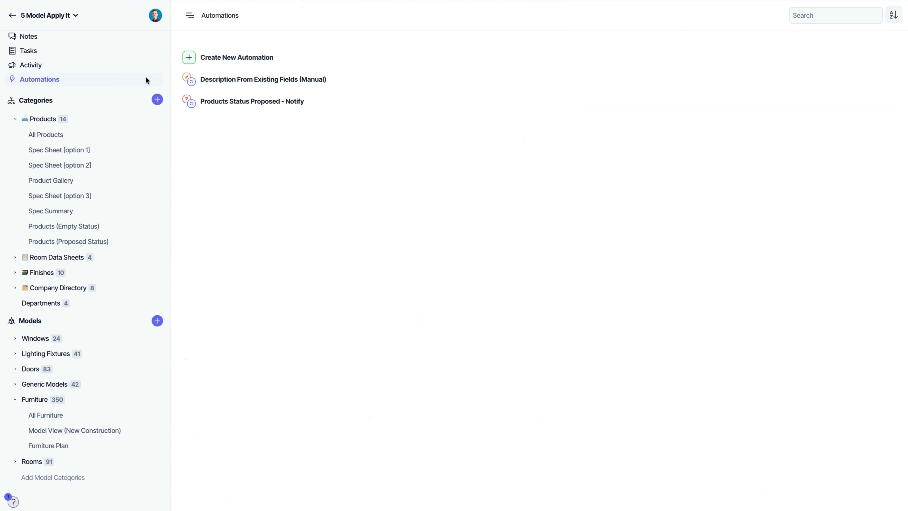
{"action": "left_click", "coordinate": [230, 59]}
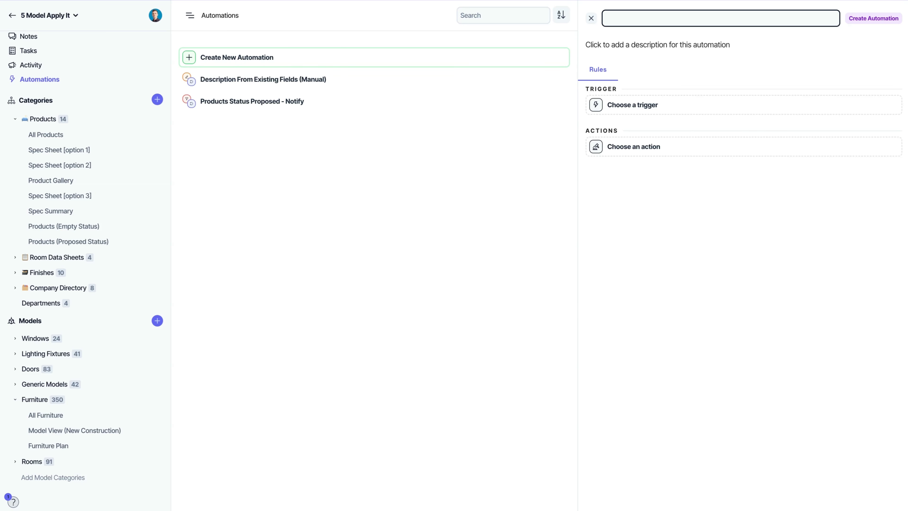
{"action": "type", "text": "Update Revit Param"}
{"action": "key", "text": "Return"}
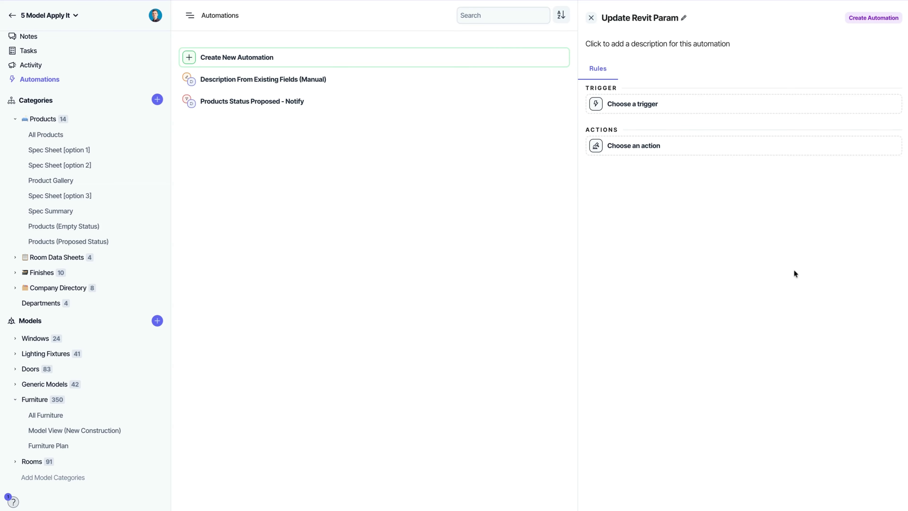
- Set the automation's trigger to When triggered manually, with Furniture as its category
{"action": "left_click", "coordinate": [690, 113]}
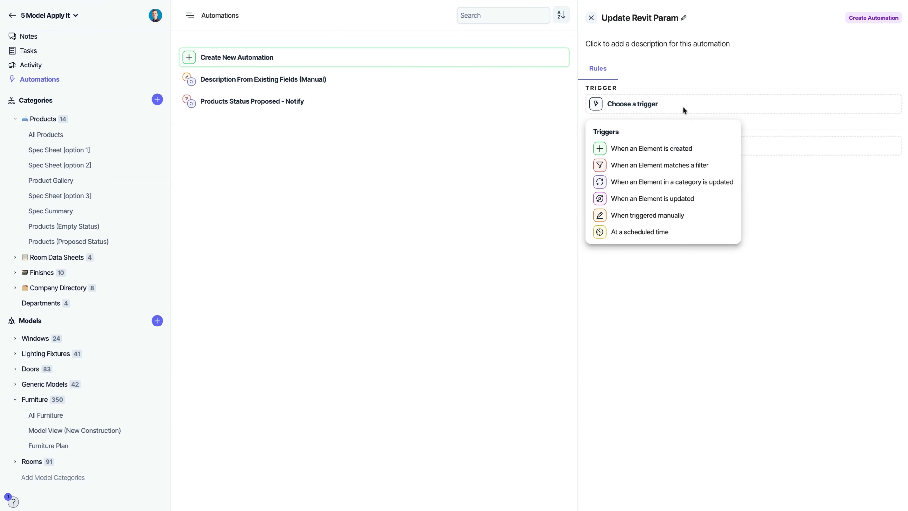
{"action": "left_click", "coordinate": [698, 214]}
{"action": "left_click", "coordinate": [799, 166]}
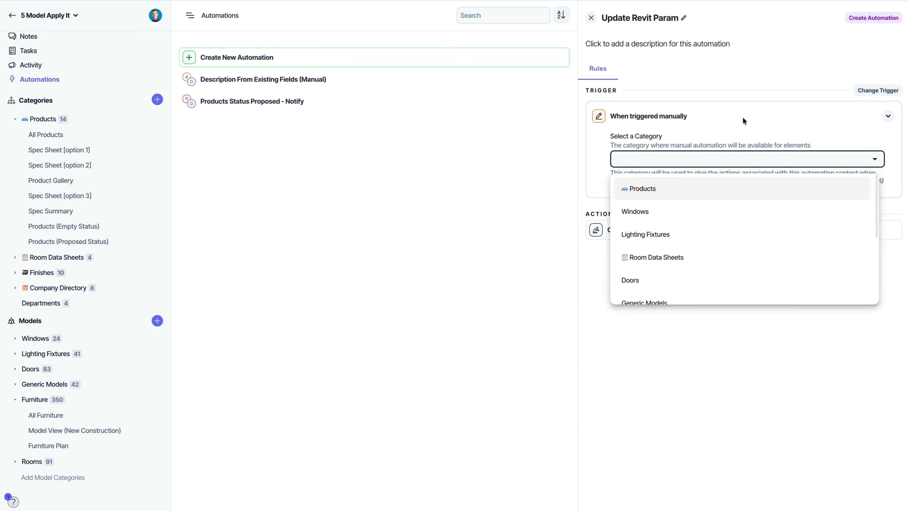
{"action": "scroll", "coordinate": [860, 225], "scroll_direction": "down", "scroll_amount": 3}
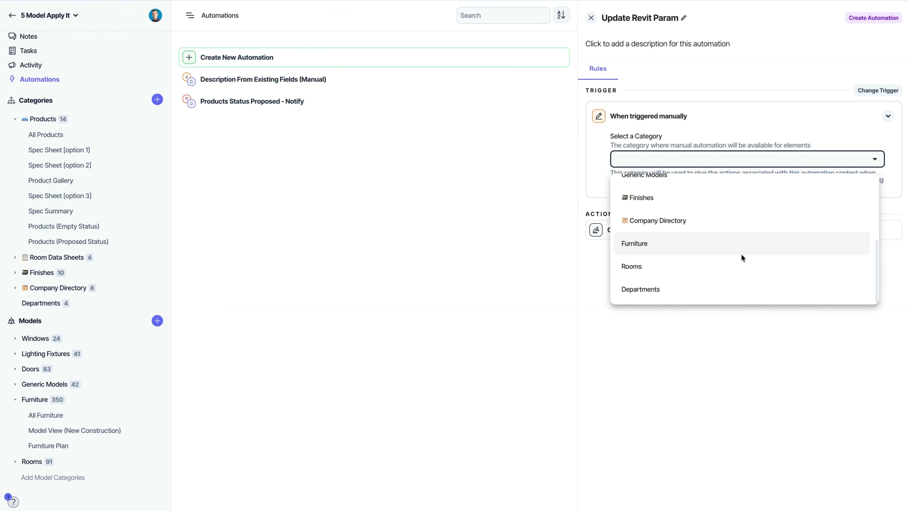
{"action": "left_click", "coordinate": [702, 245]}
{"action": "left_click", "coordinate": [702, 244]}
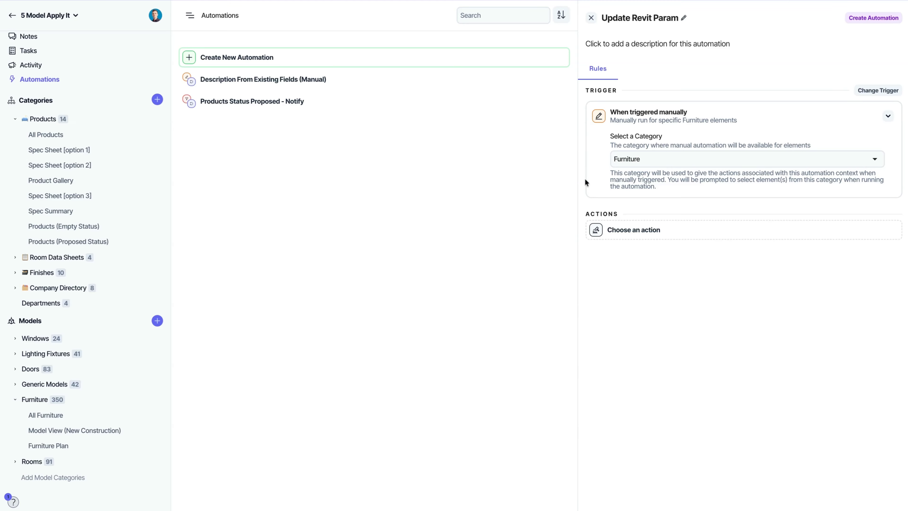
- Add an Update a Revit Parameter action that targets the Manufacturer parameter
{"action": "left_click", "coordinate": [633, 230]}
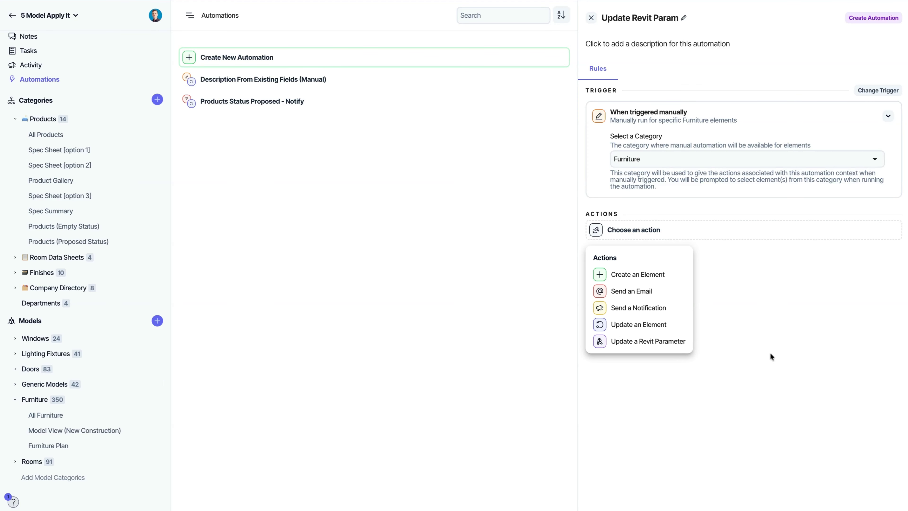
{"action": "left_click", "coordinate": [677, 342]}
{"action": "left_click", "coordinate": [697, 280]}
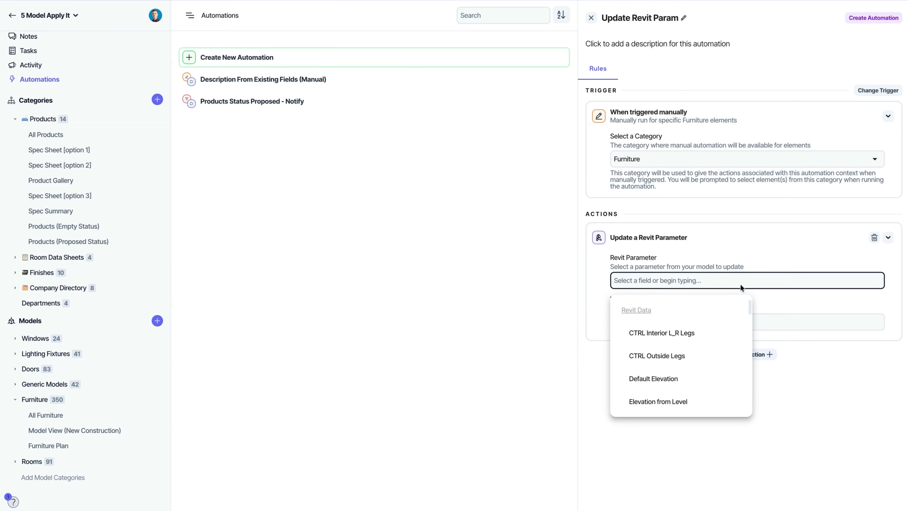
{"action": "scroll", "coordinate": [736, 352], "scroll_direction": "down", "scroll_amount": 10}
{"action": "scroll", "coordinate": [672, 383], "scroll_direction": "down", "scroll_amount": 15}
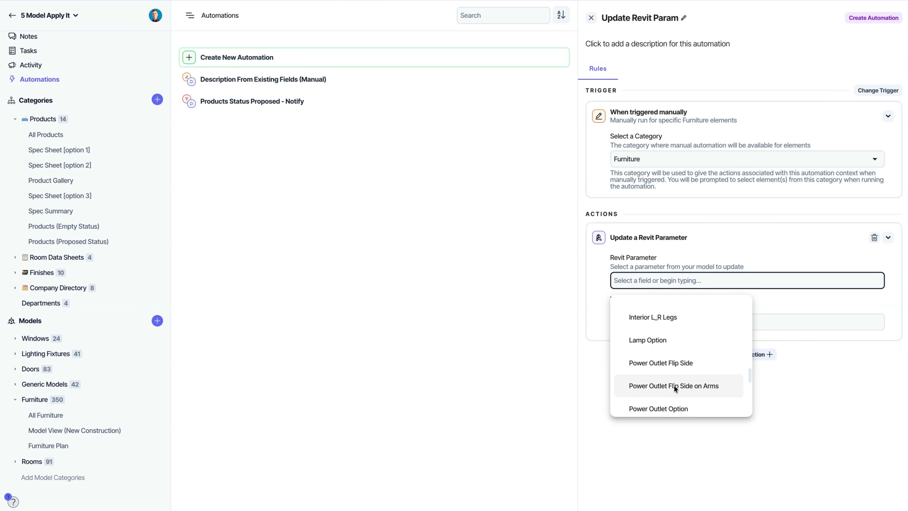
{"action": "scroll", "coordinate": [666, 374], "scroll_direction": "down", "scroll_amount": 15}
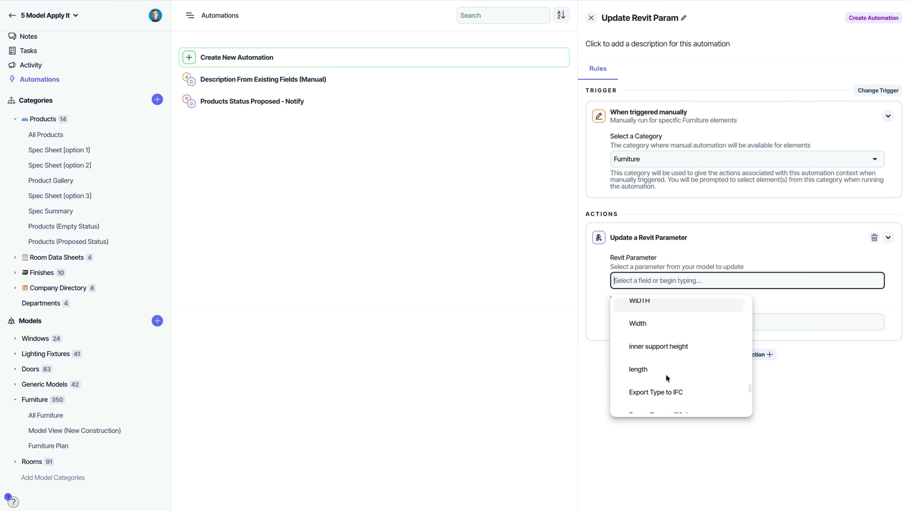
{"action": "scroll", "coordinate": [679, 378], "scroll_direction": "down", "scroll_amount": 10}
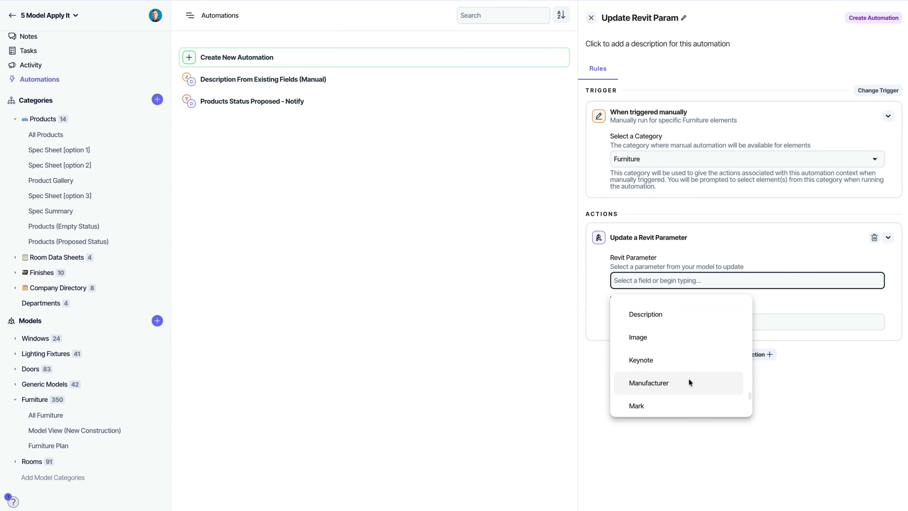
{"action": "scroll", "coordinate": [689, 380], "scroll_direction": "up", "scroll_amount": 5}
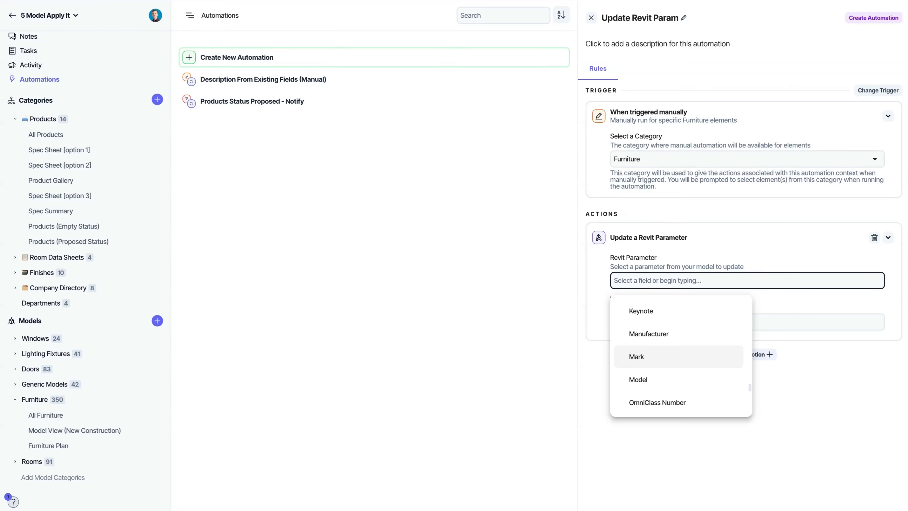
{"action": "left_click", "coordinate": [672, 342]}
- Use the Notes field as the value for the Revit parameter, create the automation and close its details
{"action": "left_click", "coordinate": [674, 322]}
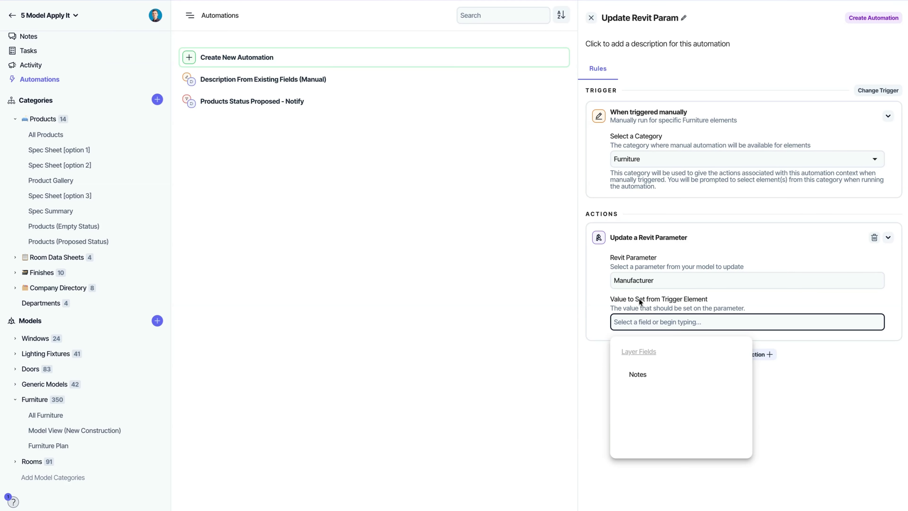
{"action": "left_click", "coordinate": [663, 373]}
{"action": "left_click", "coordinate": [873, 18]}
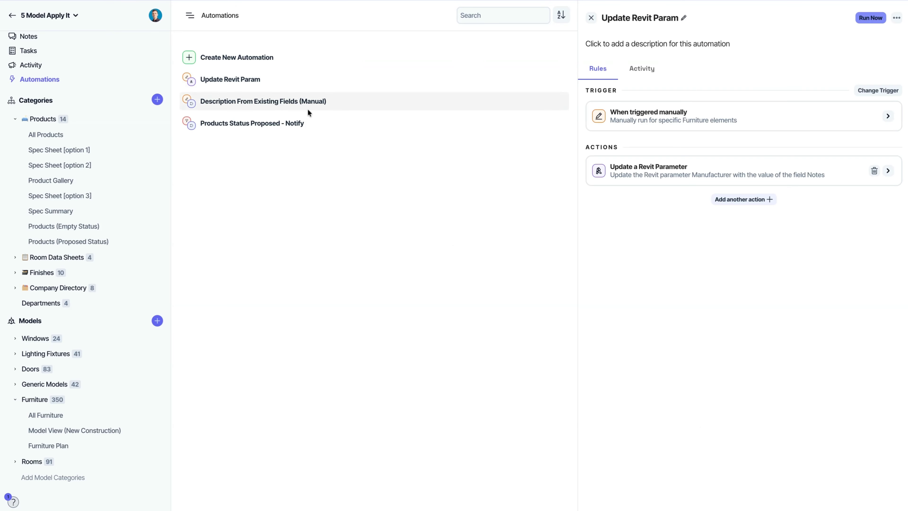
{"action": "left_click", "coordinate": [591, 18]}
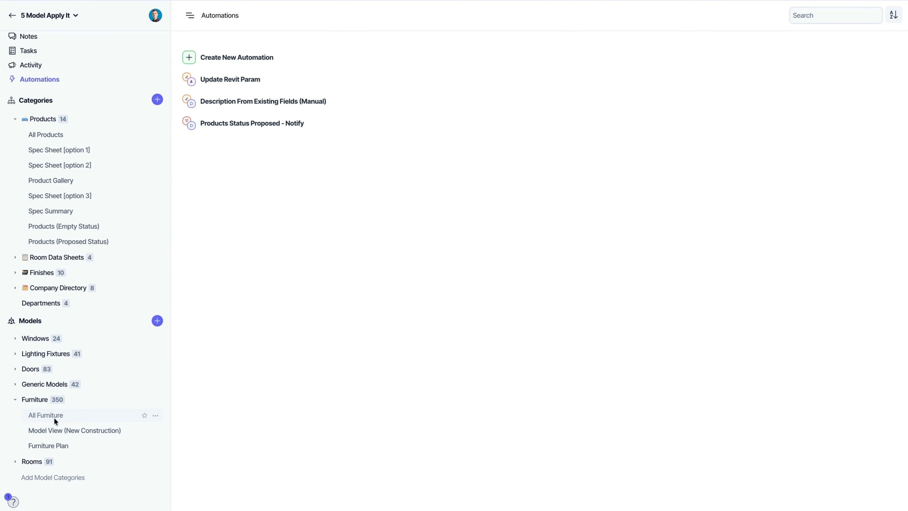
- Return to All Furniture, open an M_Chair-Breuer element at its Notes and Product Revit Matching fields, and mark its row as selected
{"action": "left_click", "coordinate": [66, 443]}
{"action": "left_click", "coordinate": [74, 415]}
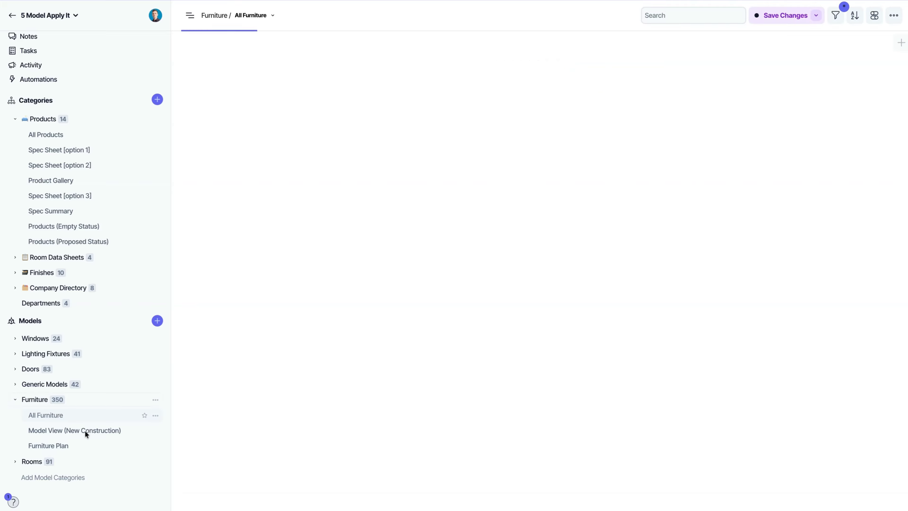
{"action": "left_click", "coordinate": [215, 356]}
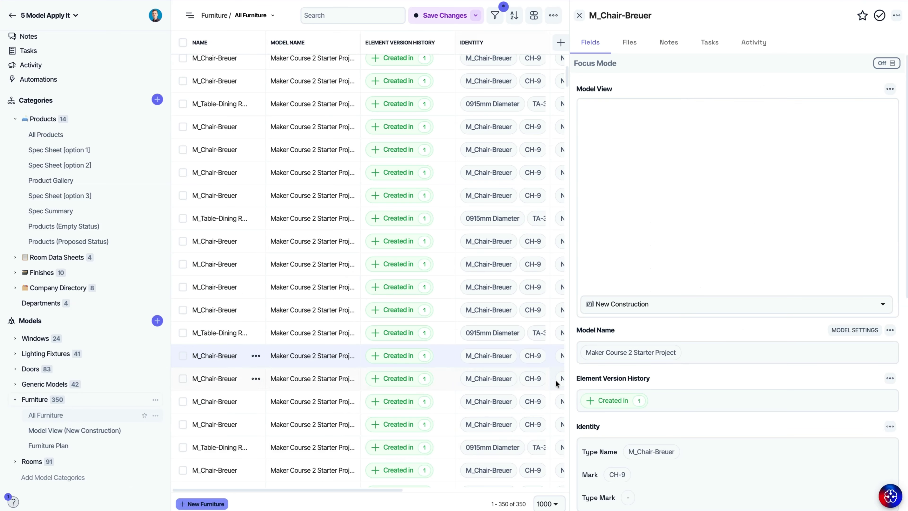
{"action": "scroll", "coordinate": [702, 284], "scroll_direction": "down", "scroll_amount": 5}
{"action": "scroll", "coordinate": [696, 287], "scroll_direction": "down", "scroll_amount": 5}
{"action": "left_click", "coordinate": [183, 356]}
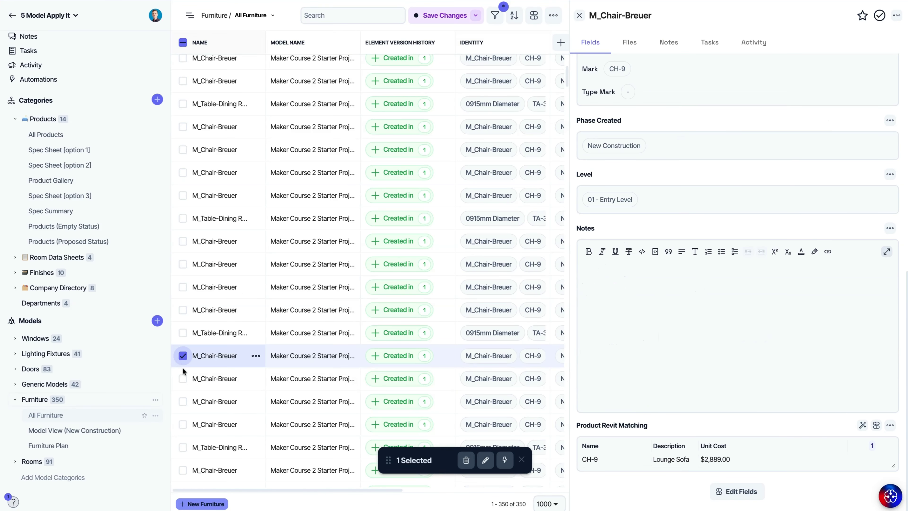
- Filter the All Furniture list to the elements whose Mark is CH-9
{"action": "left_click", "coordinate": [495, 15]}
{"action": "left_click", "coordinate": [515, 97]}
{"action": "left_click", "coordinate": [594, 95]}
{"action": "left_click", "coordinate": [619, 78]}
{"action": "left_click", "coordinate": [647, 79]}
{"action": "type", "text": "CH-9"}
{"action": "left_click", "coordinate": [794, 75]}
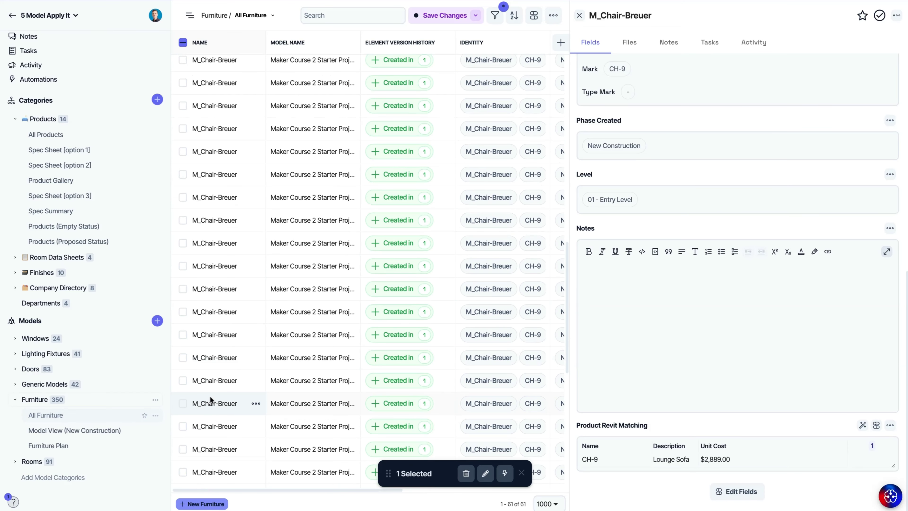
- Select all the filtered CH-9 chairs in the furniture list
{"action": "left_click", "coordinate": [183, 42]}
{"action": "left_click", "coordinate": [183, 42]}
{"action": "left_click", "coordinate": [184, 44]}
{"action": "scroll", "coordinate": [233, 348], "scroll_direction": "down", "scroll_amount": 15}
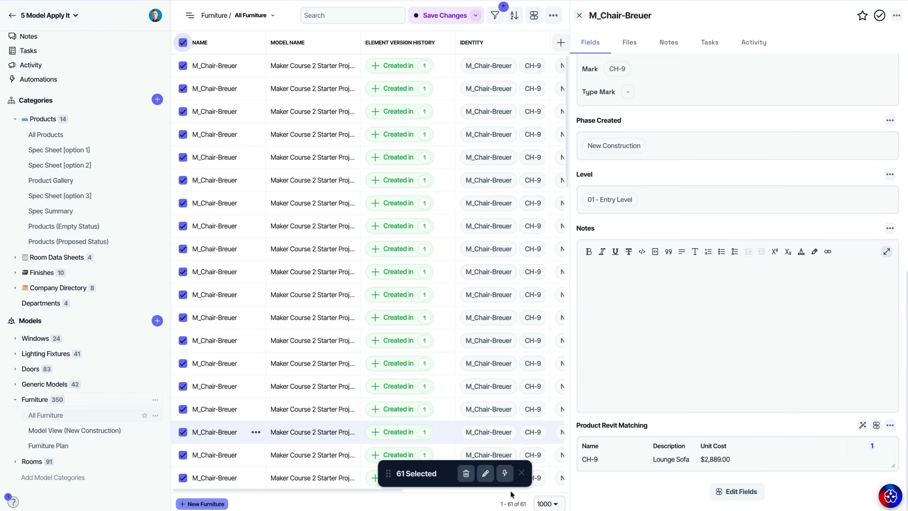
- Check which automations can run on the selected chairs and which product fields Product Revit Matching offers
{"action": "left_click", "coordinate": [505, 472]}
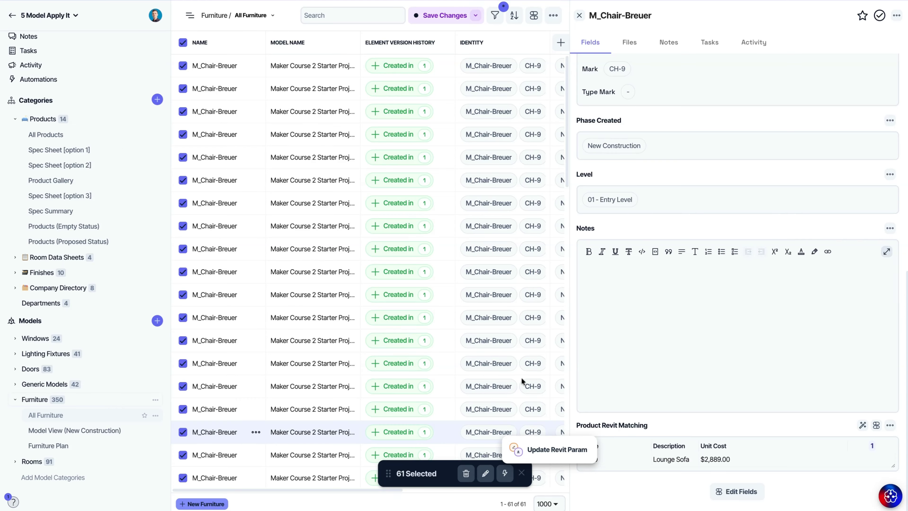
{"action": "left_click", "coordinate": [873, 425]}
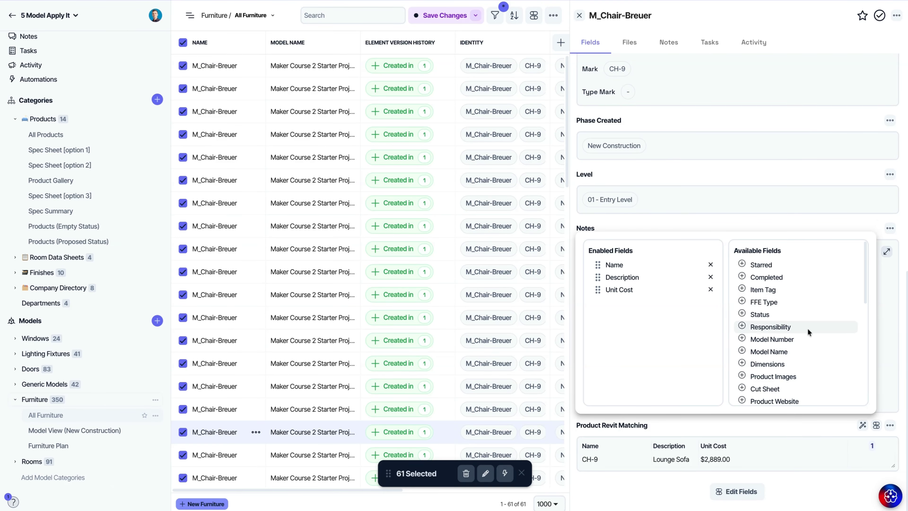
{"action": "scroll", "coordinate": [807, 328], "scroll_direction": "down", "scroll_amount": 5}
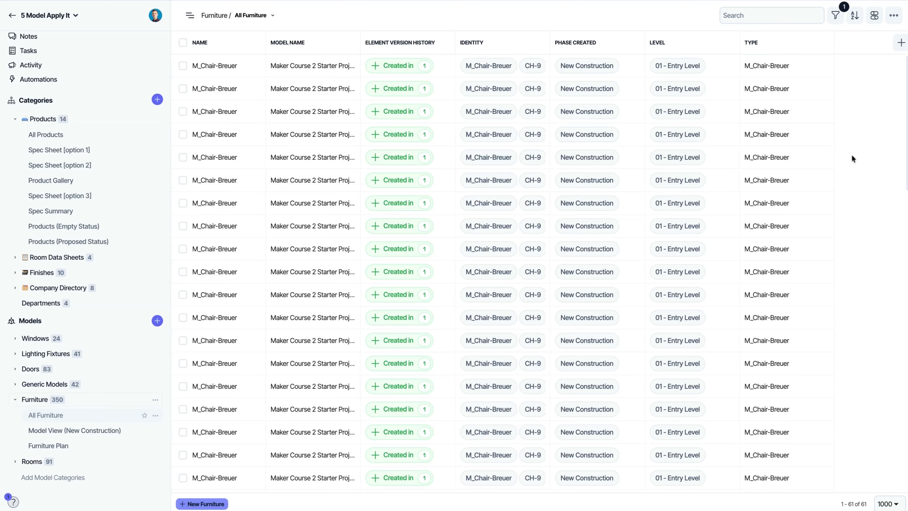
- Create a furniture formula field named Manufacturer that returns the manufacturer's Name through Product Revit Matching
{"action": "left_click", "coordinate": [900, 42]}
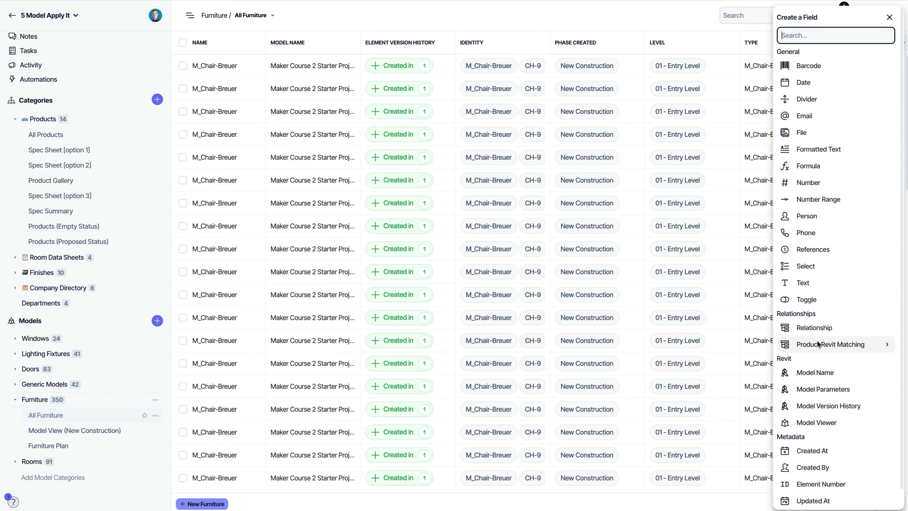
{"action": "left_click", "coordinate": [831, 344]}
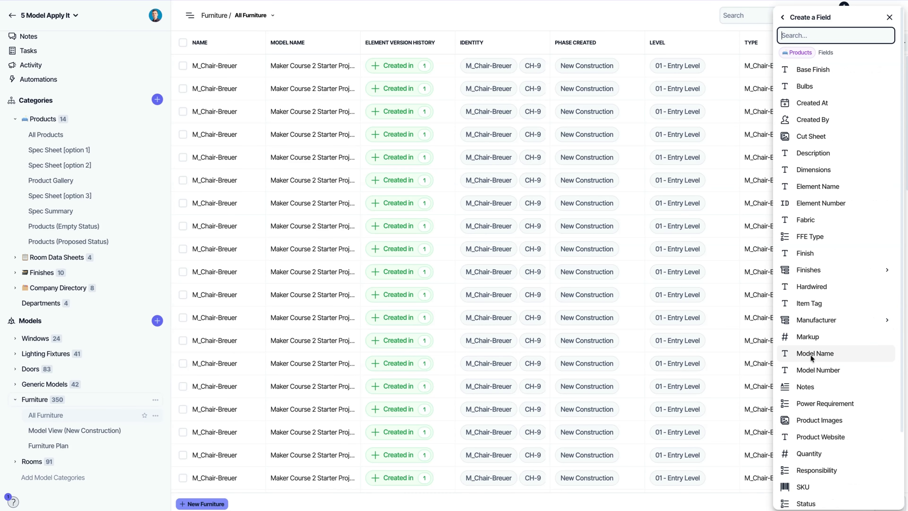
{"action": "left_click", "coordinate": [849, 320]}
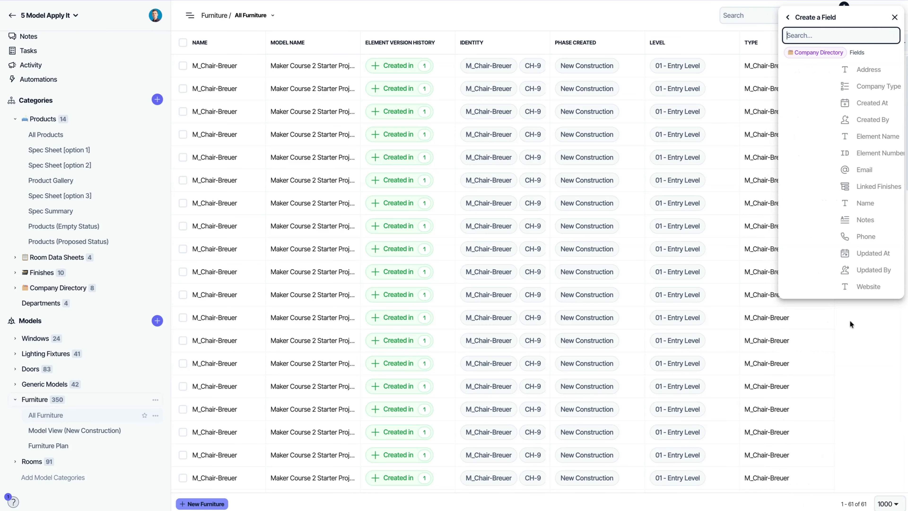
{"action": "left_click", "coordinate": [840, 134]}
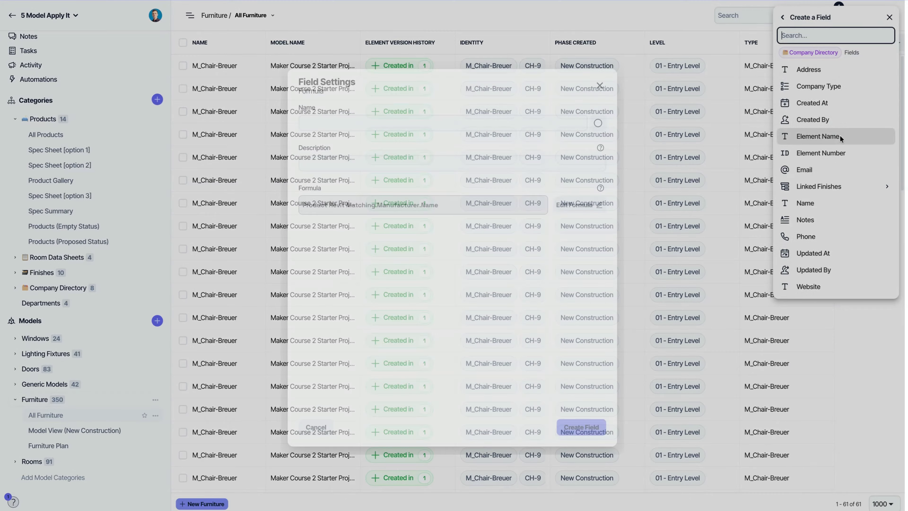
{"action": "type", "text": "Manufacturer"}
{"action": "left_click", "coordinate": [345, 188]}
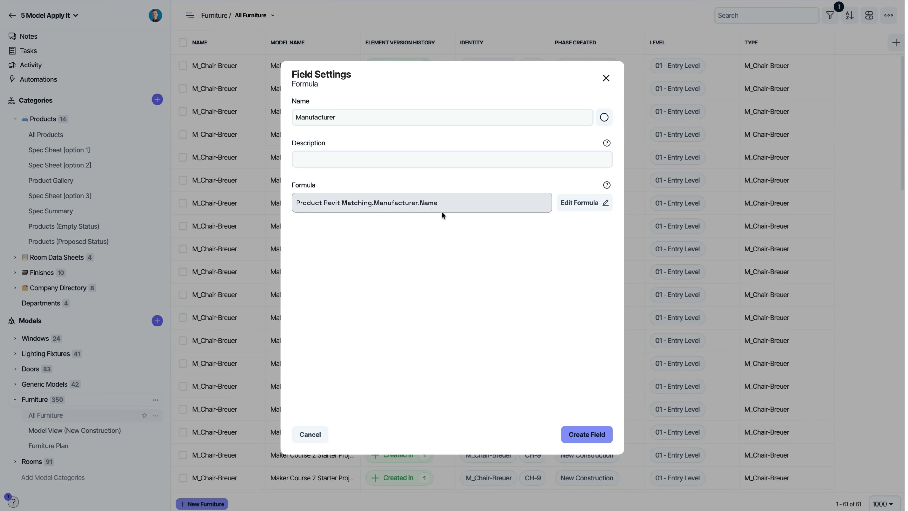
{"action": "left_click", "coordinate": [577, 437]}
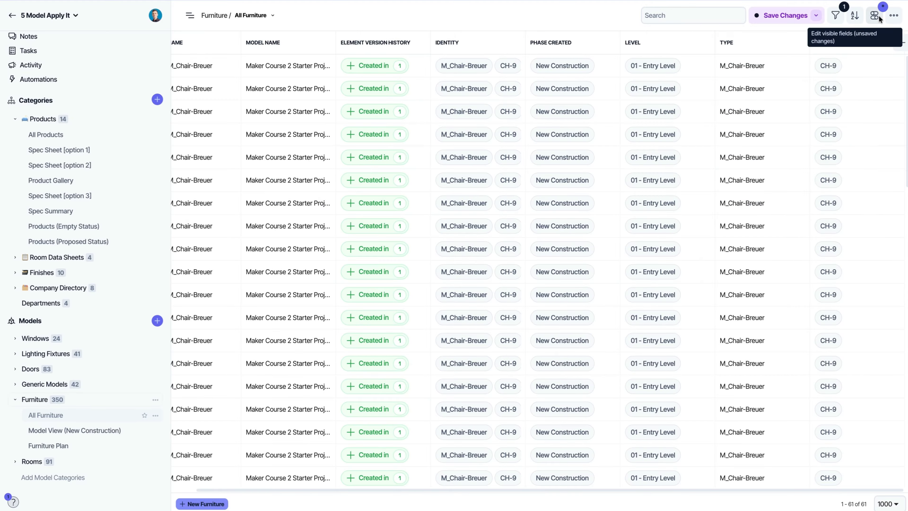
- Replace the Mark column with the Manufacturer field in the All Furniture view and save the view changes
{"action": "left_click", "coordinate": [877, 16]}
{"action": "left_click", "coordinate": [745, 169]}
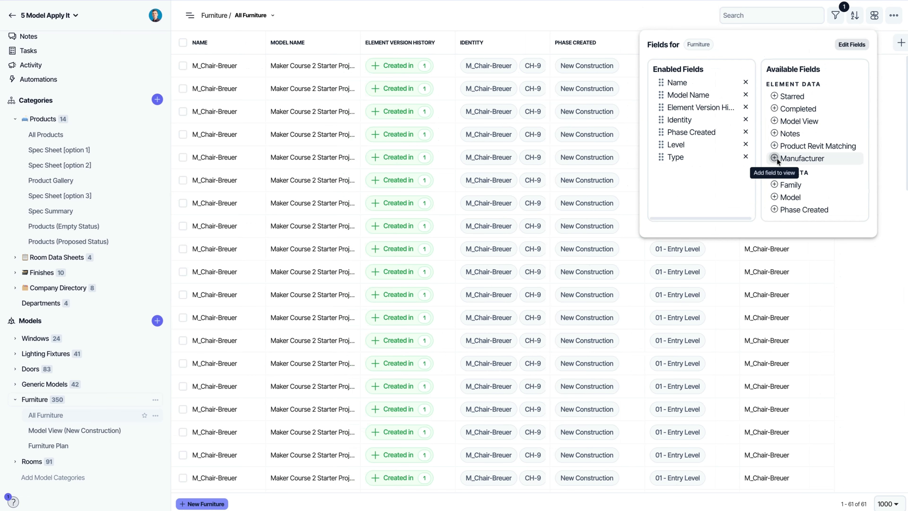
{"action": "left_click", "coordinate": [774, 170]}
{"action": "left_click", "coordinate": [836, 63]}
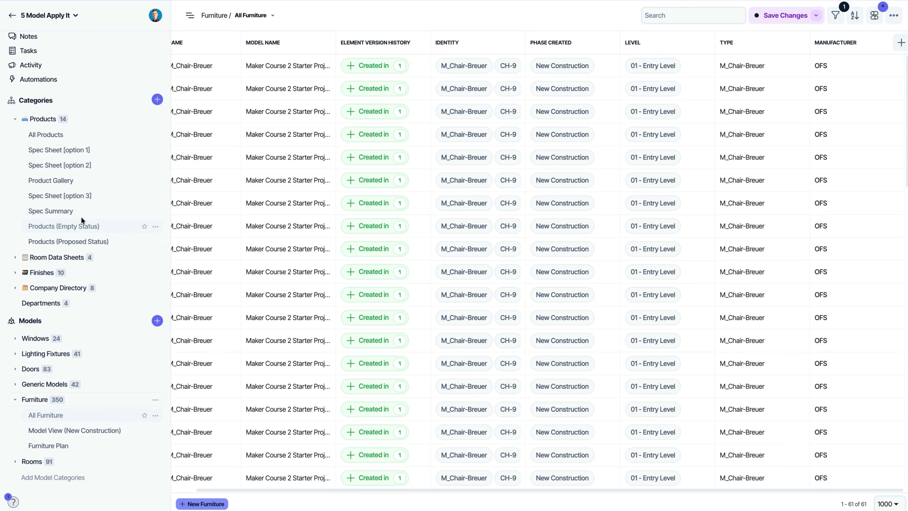
{"action": "scroll", "coordinate": [856, 258], "scroll_direction": "down", "scroll_amount": 1}
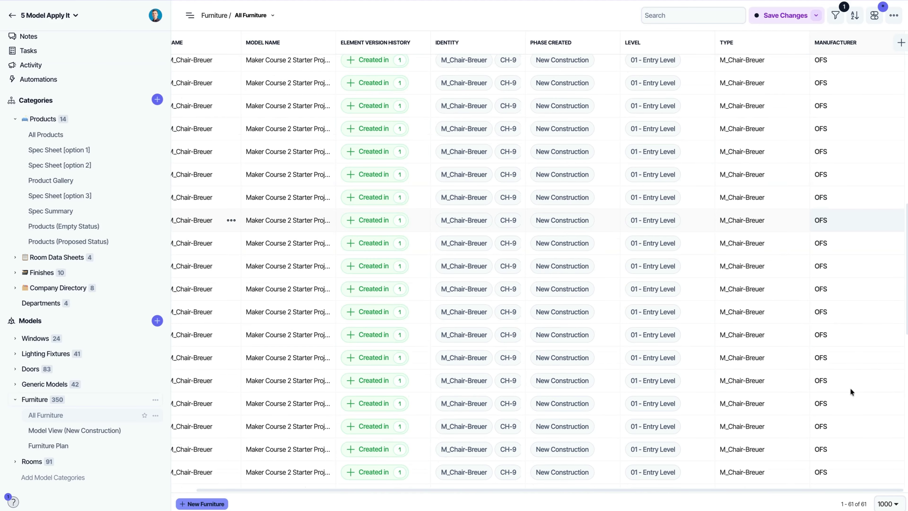
{"action": "scroll", "coordinate": [841, 423], "scroll_direction": "down", "scroll_amount": 5}
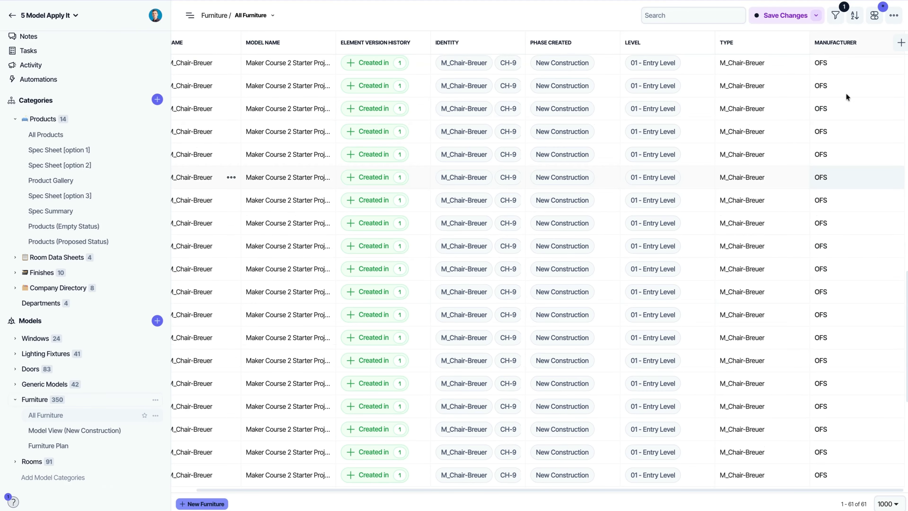
{"action": "scroll", "coordinate": [841, 84], "scroll_direction": "up", "scroll_amount": 8}
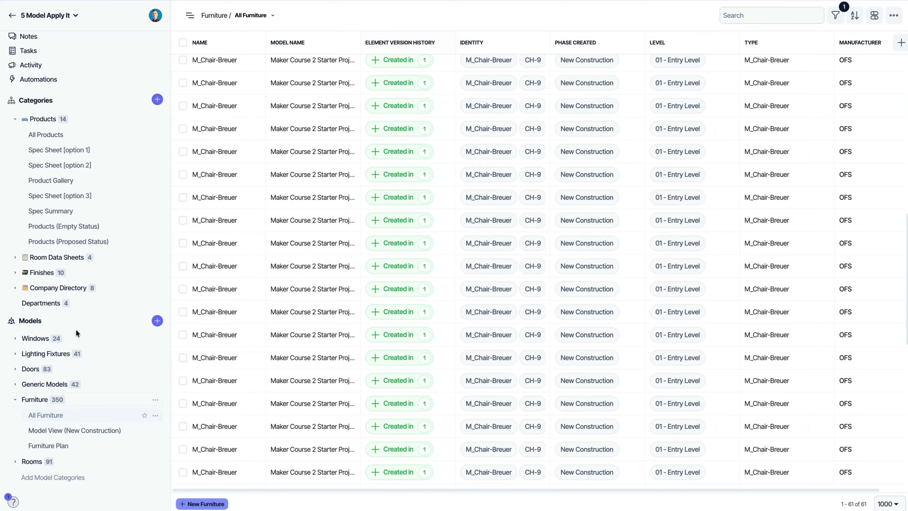
- Check the Maker Course 2 Starter Project model's Param Sync list for pending Revit parameter changes
{"action": "left_click", "coordinate": [31, 322]}
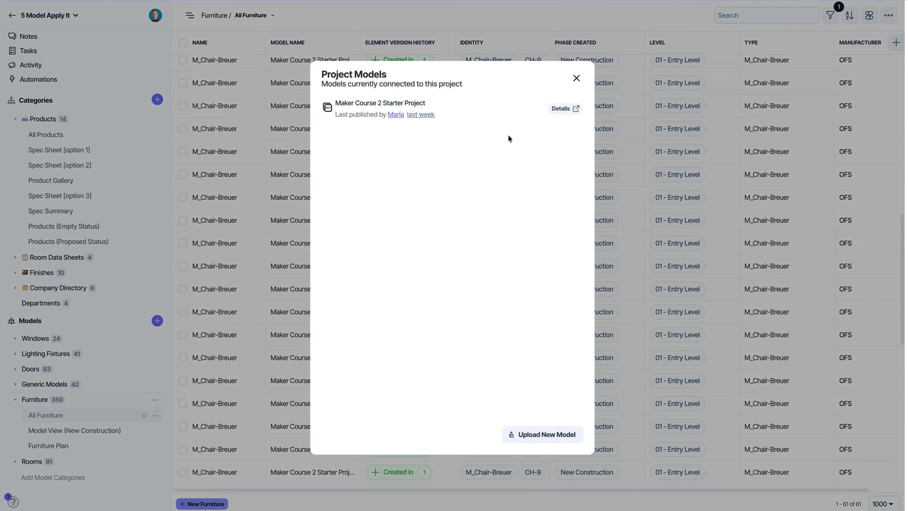
{"action": "left_click", "coordinate": [571, 109]}
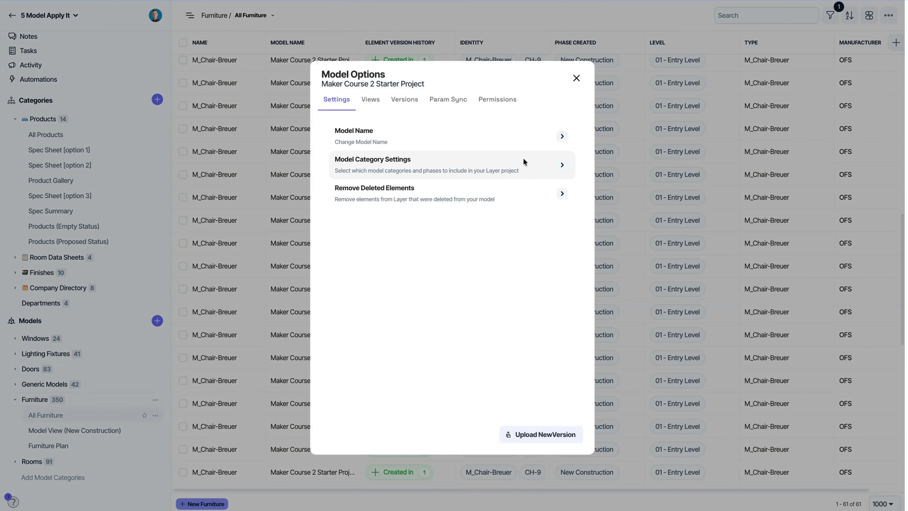
{"action": "left_click", "coordinate": [451, 107]}
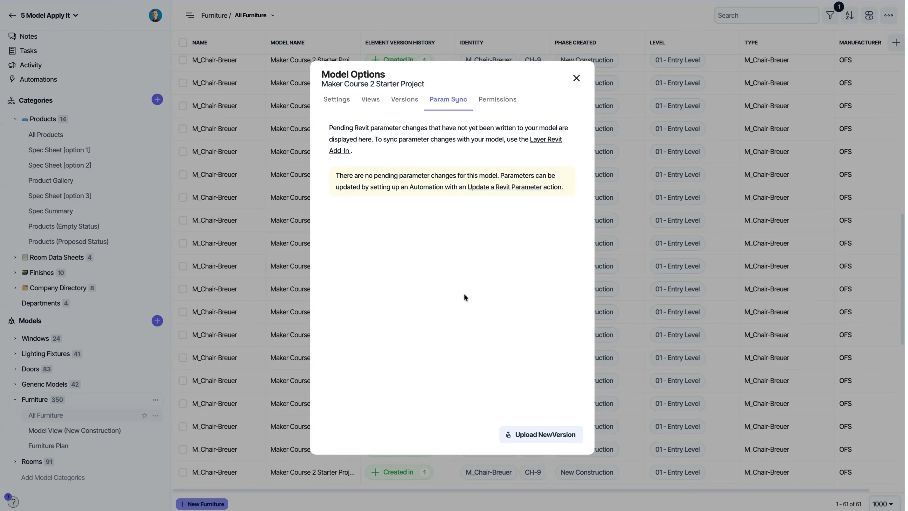
{"action": "left_click", "coordinate": [576, 78]}
- Set the Update Revit Param automation to take its value from the Manufacturer field and save the changes
{"action": "left_click", "coordinate": [65, 78]}
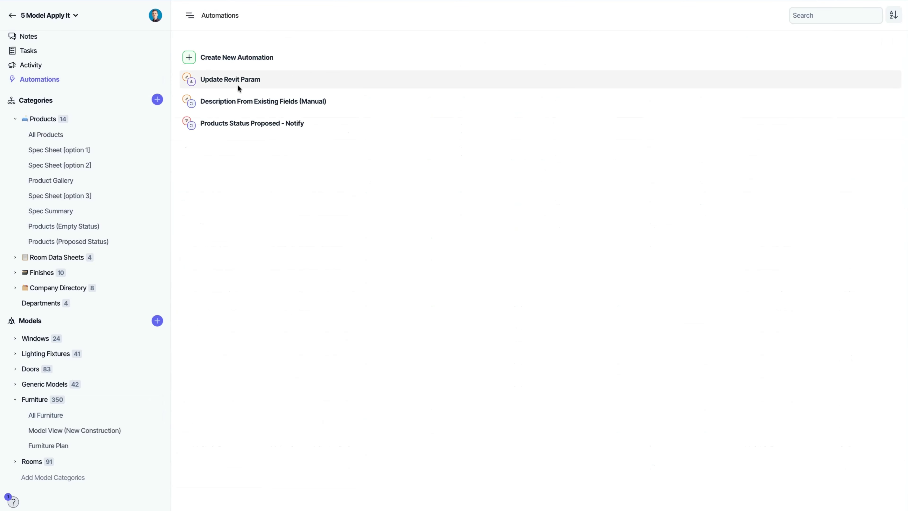
{"action": "left_click", "coordinate": [272, 78]}
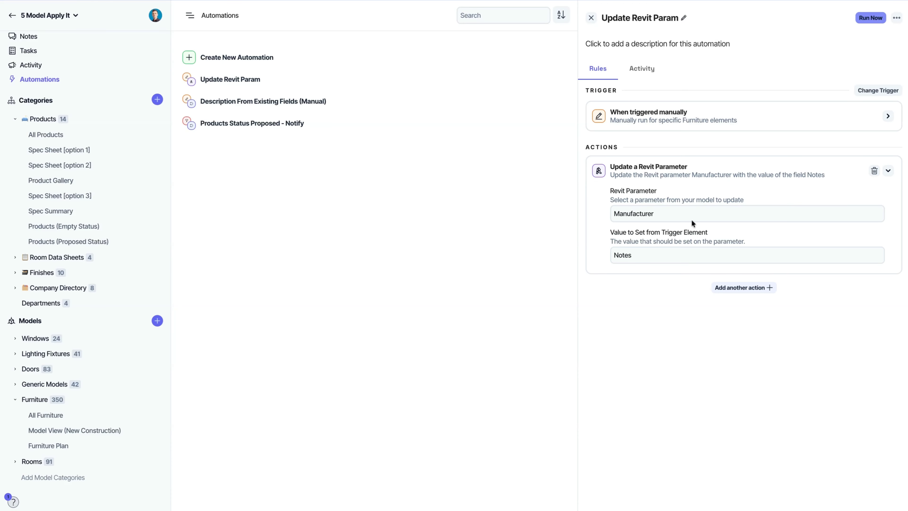
{"action": "left_click", "coordinate": [675, 251]}
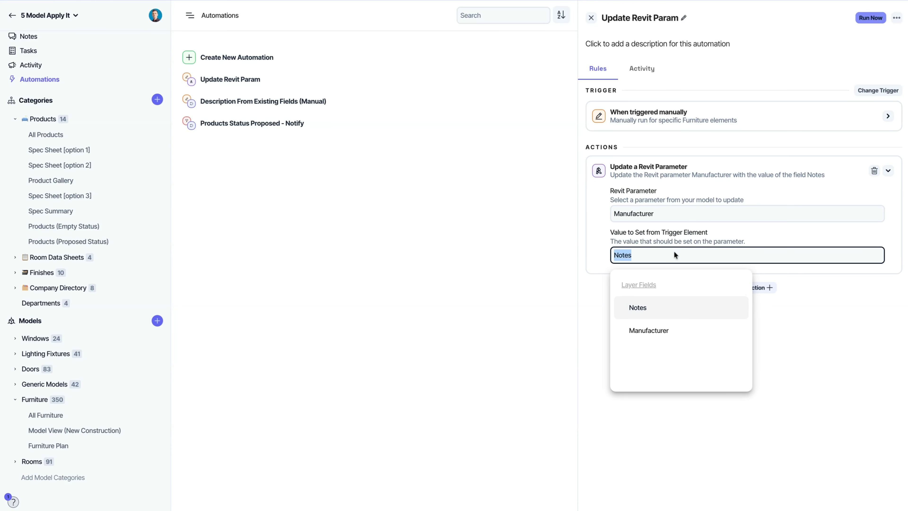
{"action": "left_click", "coordinate": [661, 331]}
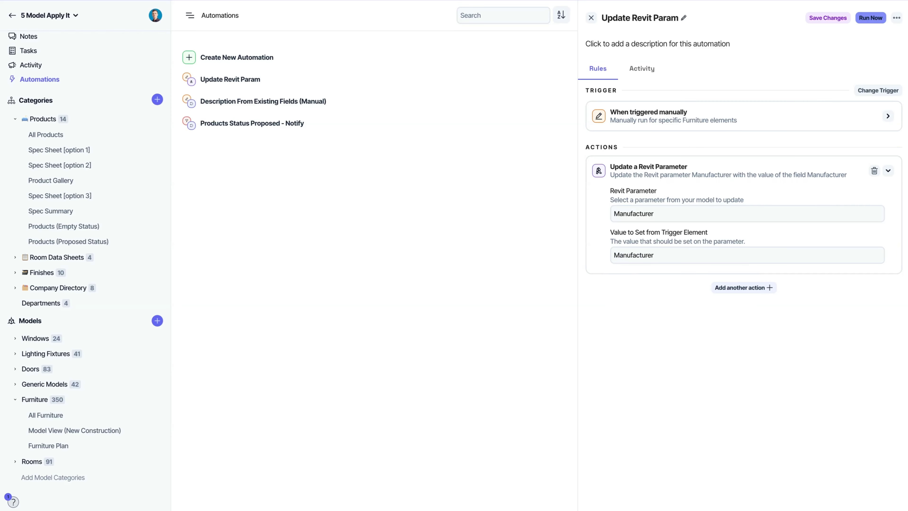
{"action": "left_click", "coordinate": [823, 22]}
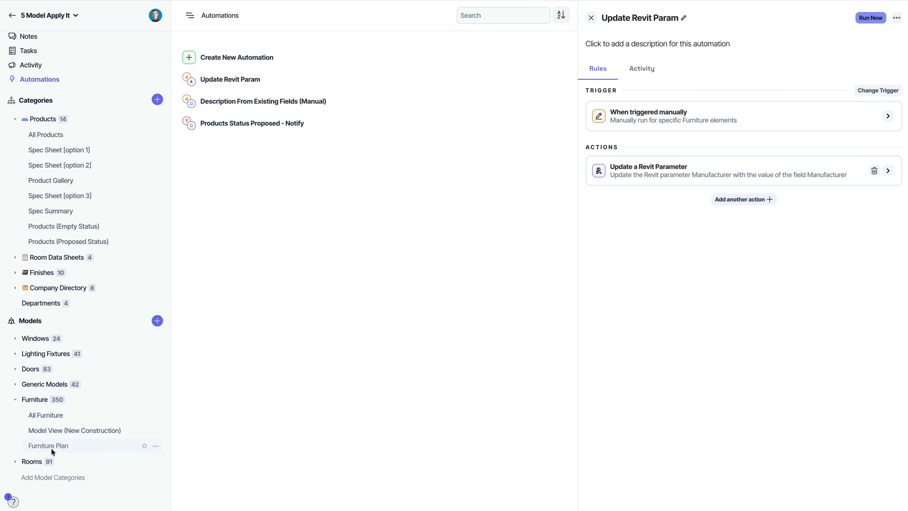
- Select all CH-9 chairs in All Furniture and run the Update Revit Param automation on them
{"action": "left_click", "coordinate": [68, 415]}
{"action": "left_click", "coordinate": [836, 16]}
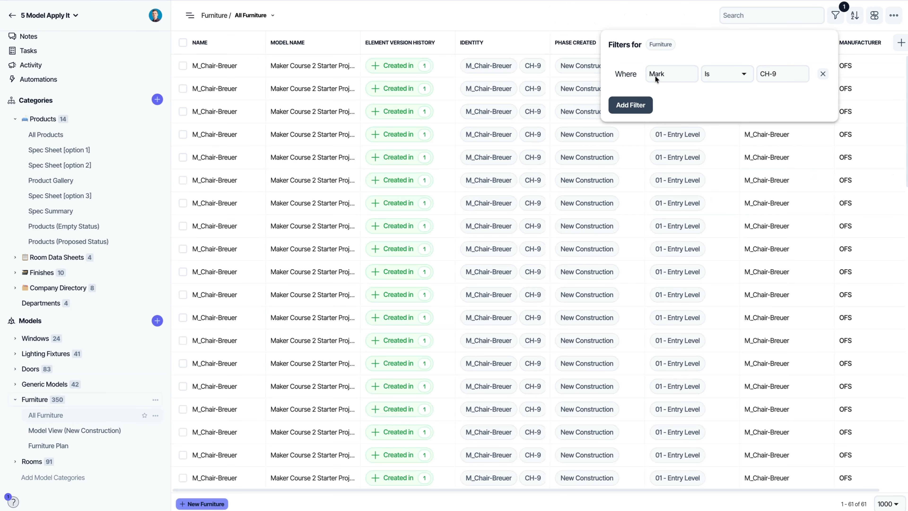
{"action": "left_click", "coordinate": [588, 27]}
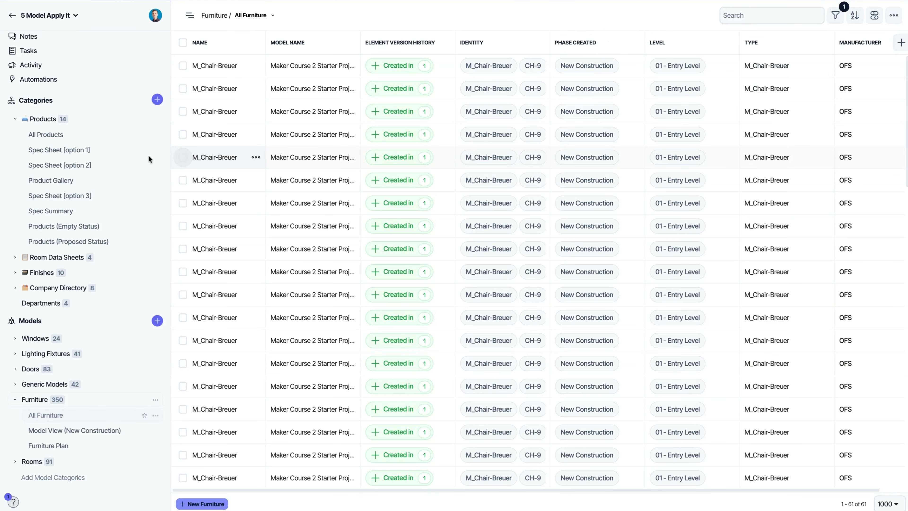
{"action": "left_click", "coordinate": [183, 42]}
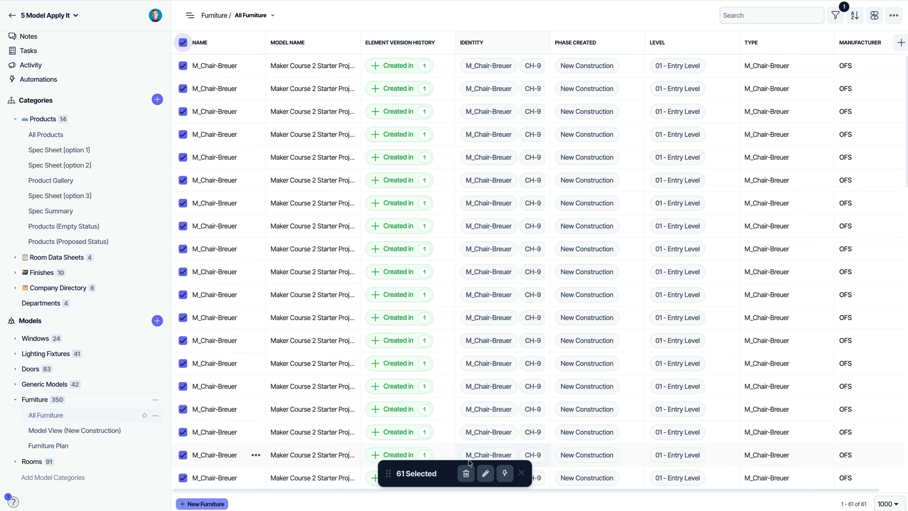
{"action": "left_click", "coordinate": [504, 473]}
{"action": "left_click", "coordinate": [557, 451]}
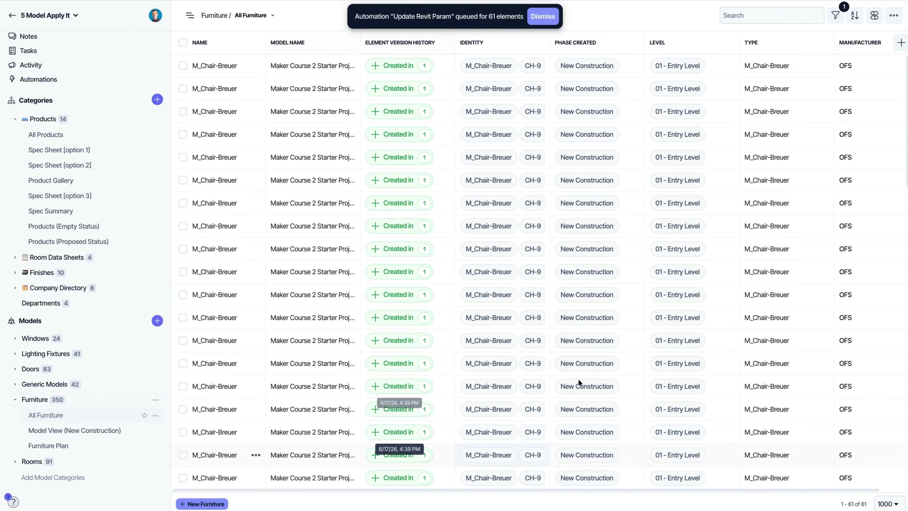
- Review the pending Manufacturer changes in the Param Sync list of the Maker Course 2 Starter Project model
{"action": "left_click", "coordinate": [24, 321]}
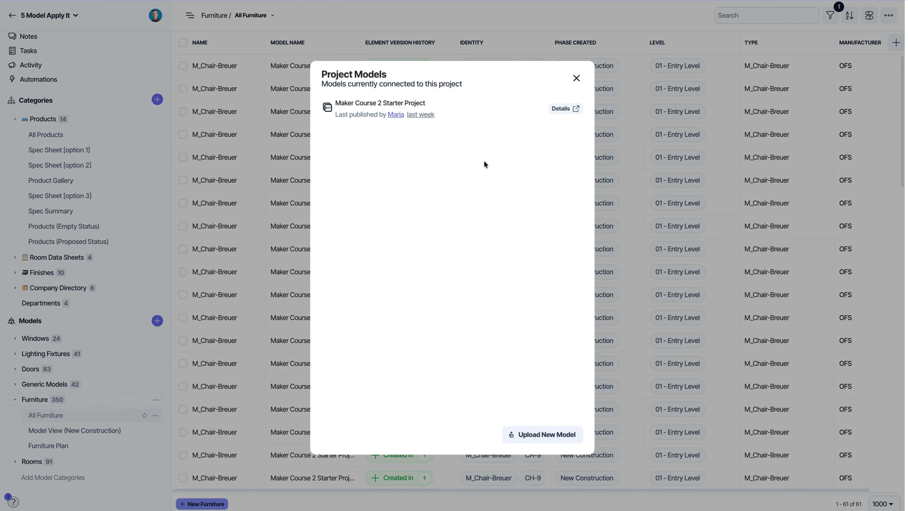
{"action": "left_click", "coordinate": [554, 110]}
{"action": "left_click", "coordinate": [448, 99]}
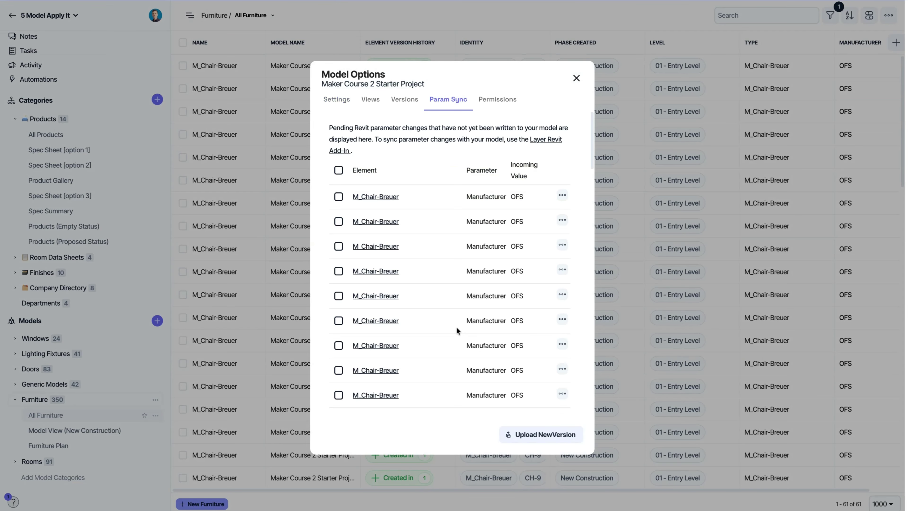
{"action": "scroll", "coordinate": [436, 215], "scroll_direction": "down", "scroll_amount": 5}
{"action": "scroll", "coordinate": [422, 229], "scroll_direction": "up", "scroll_amount": 5}
{"action": "scroll", "coordinate": [522, 215], "scroll_direction": "down", "scroll_amount": 5}
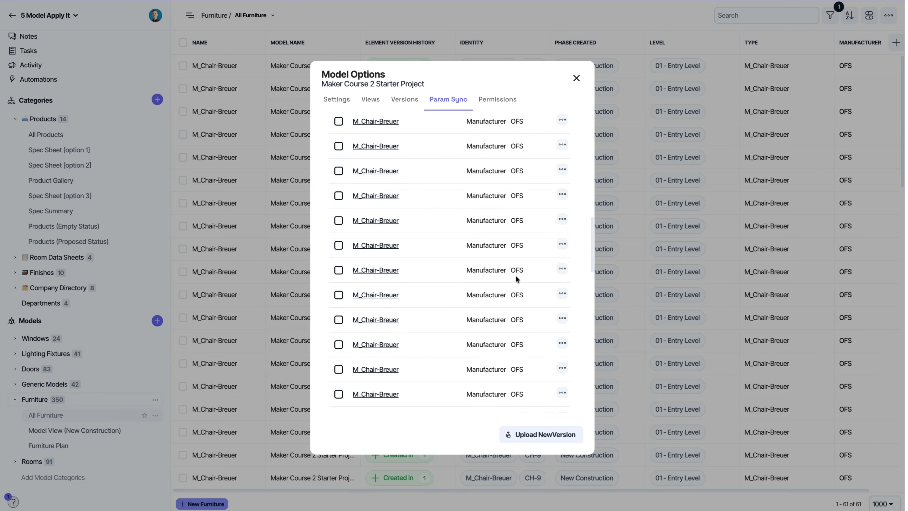
{"action": "scroll", "coordinate": [518, 279], "scroll_direction": "up", "scroll_amount": 5}
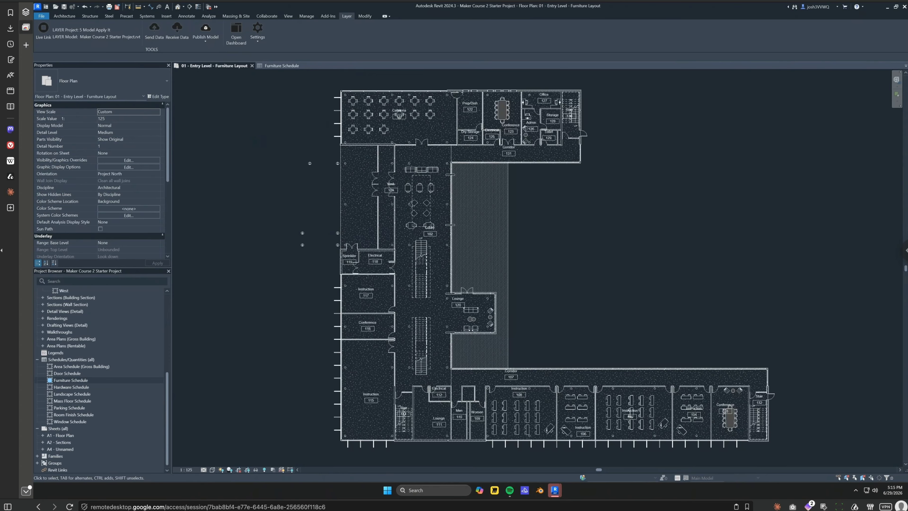
- Switch to Revit, receive and accept all incoming Layer parameter changes, and select the M_Chair-Breuer row in the Furniture Schedule
{"action": "left_click", "coordinate": [177, 37]}
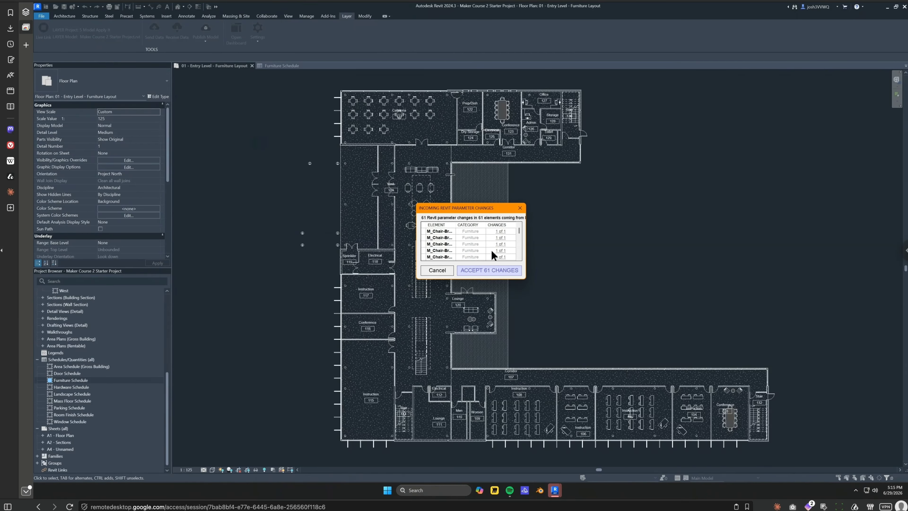
{"action": "scroll", "coordinate": [514, 243], "scroll_direction": "down", "scroll_amount": 15}
{"action": "left_click", "coordinate": [492, 272]}
{"action": "left_click", "coordinate": [278, 67]}
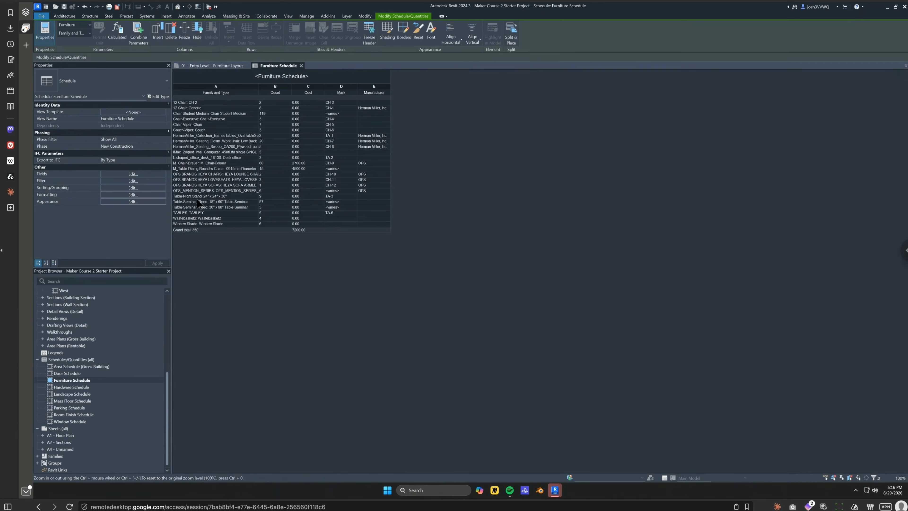
{"action": "left_click", "coordinate": [202, 163]}
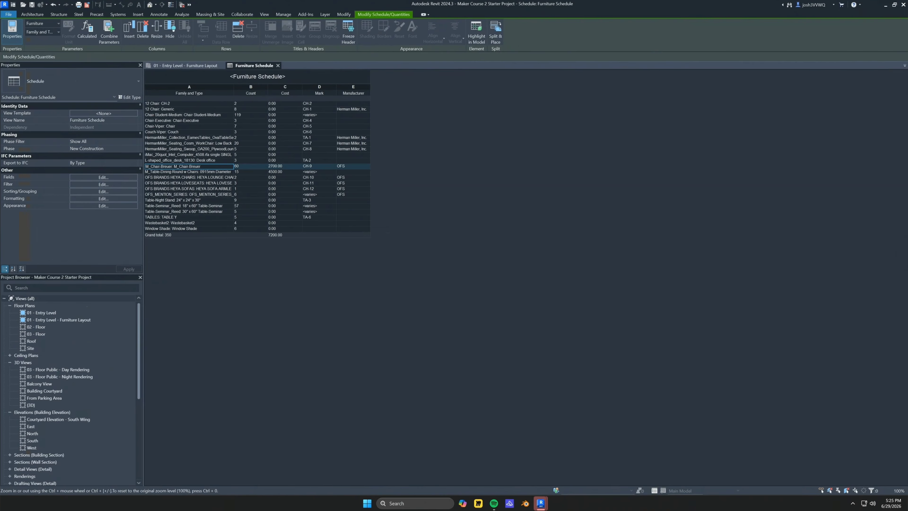